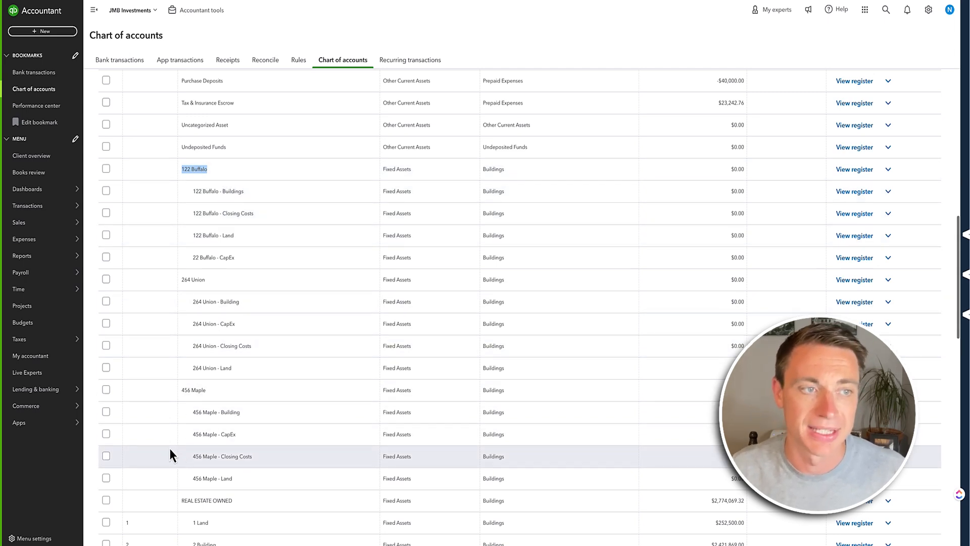
Step: Open the custom report Balance Sheet - 2017
mouse_move(44, 253)
left_click(98, 258)
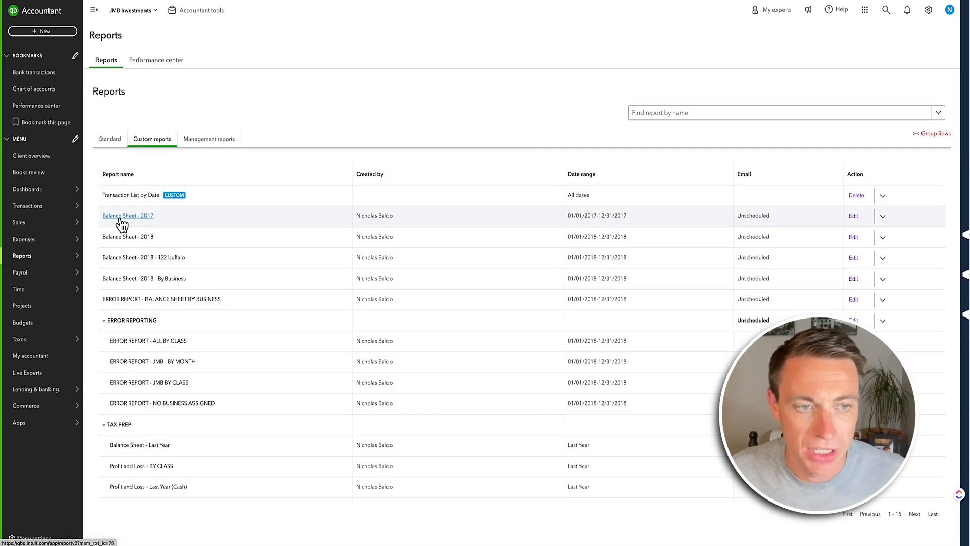
left_click(120, 219)
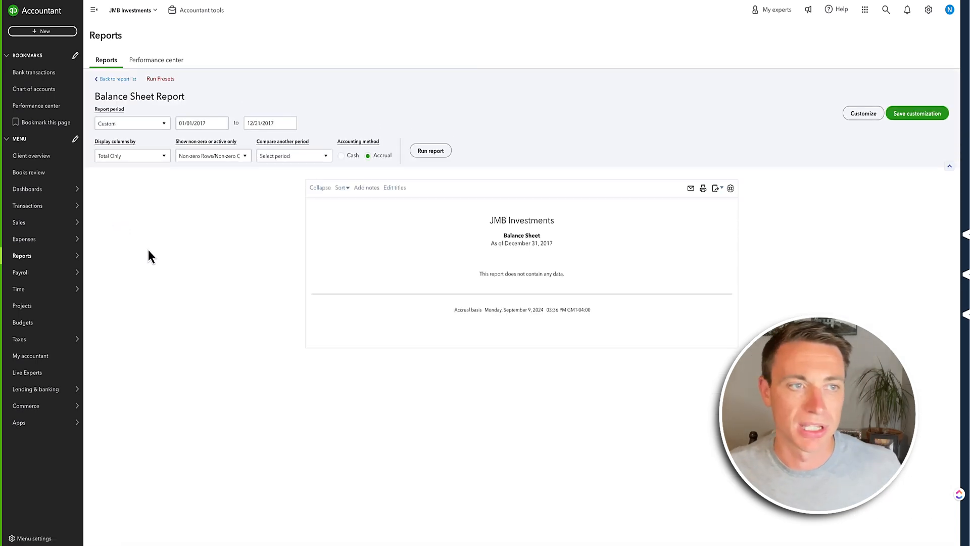
Step: Start a new journal entry and date it 01/01/2017
left_click(65, 34)
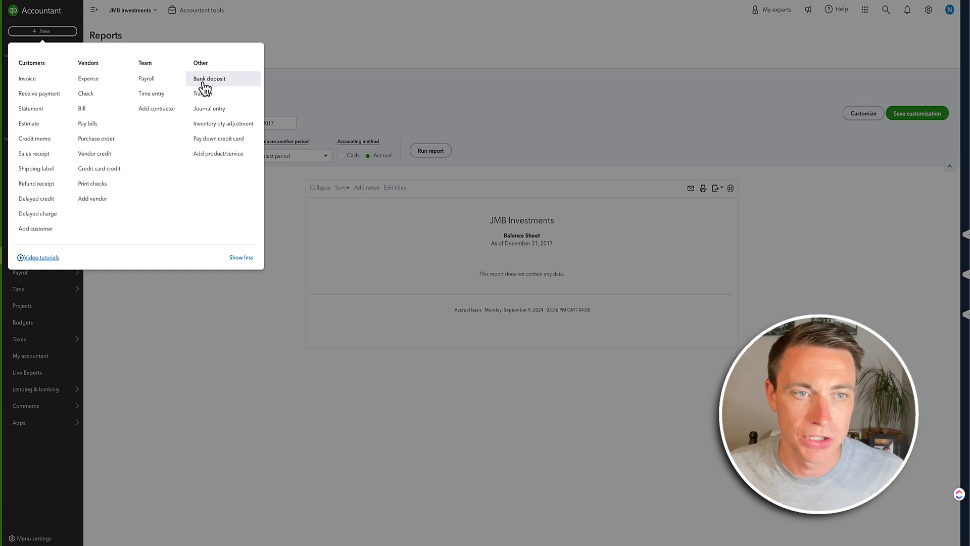
left_click(205, 110)
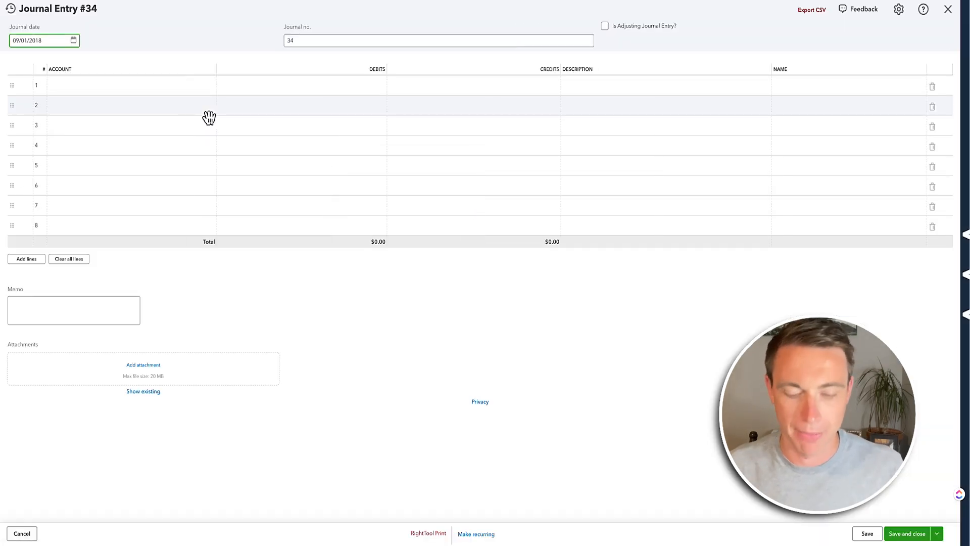
key("ctrl+a")
type("1/01/201")
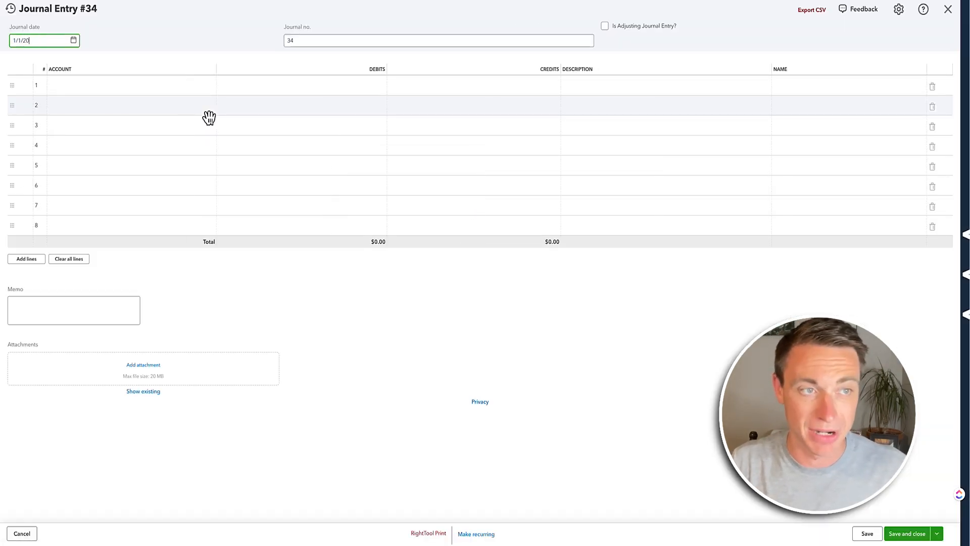
type("7")
key("Tab")
key("Tab")
key("Tab")
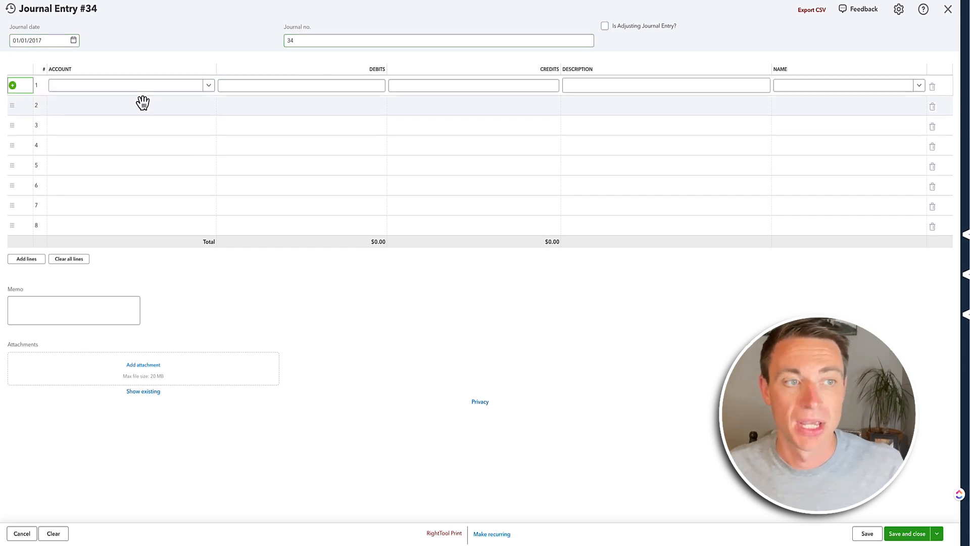
Step: Assign the accounts 122 Buffalo - Land, 122 Buffalo - Buildings and 122 Buffalo - Closing Costs to journal lines 1 to 3
left_click(135, 90)
type("122")
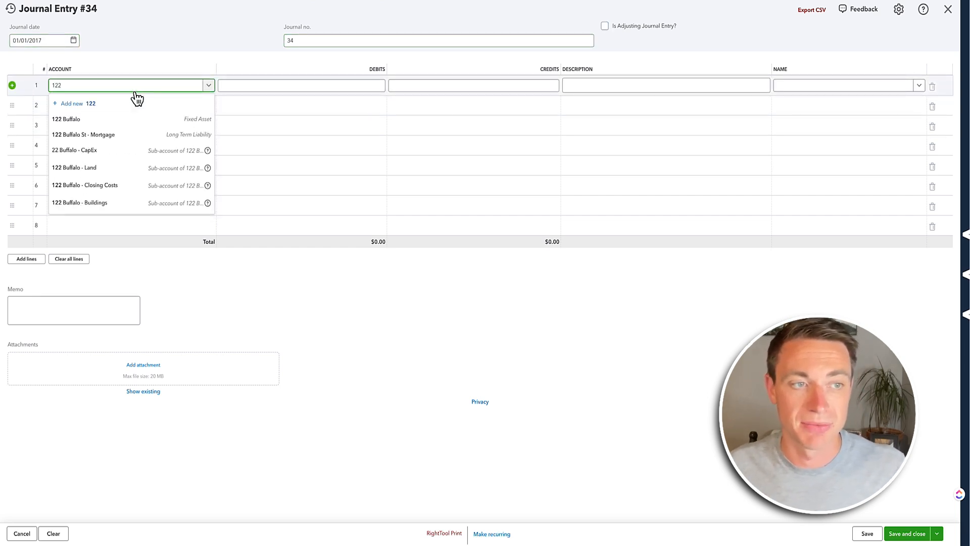
left_click(87, 168)
left_click(89, 116)
type("122")
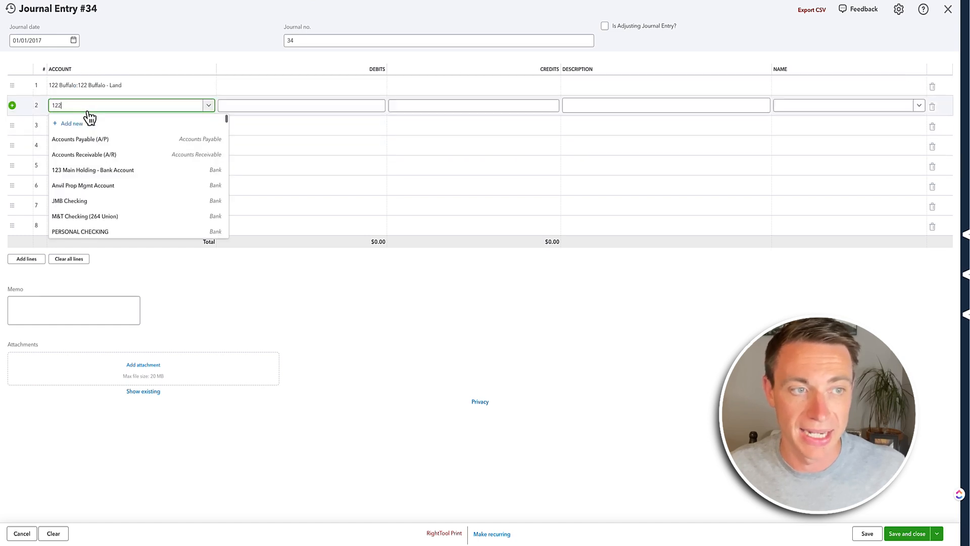
left_click(87, 223)
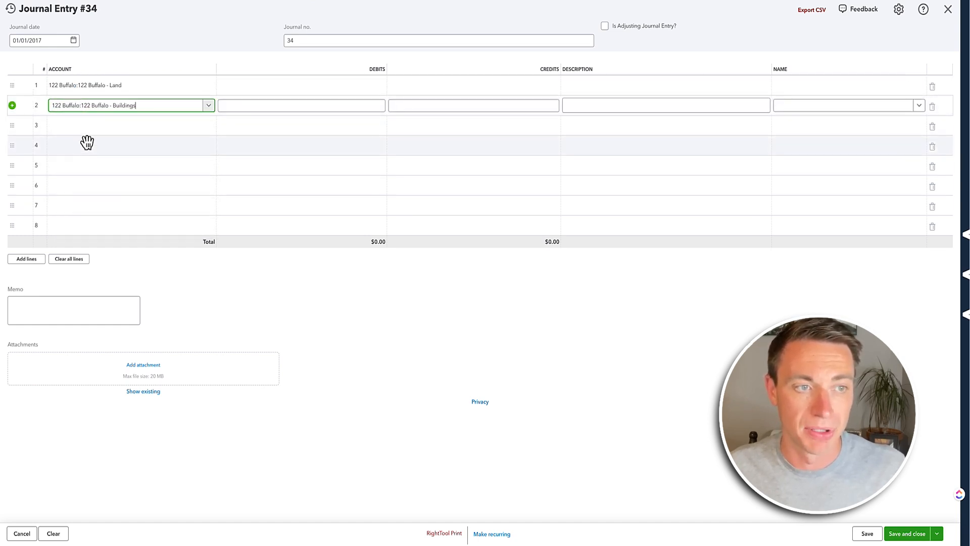
left_click(84, 133)
type("122")
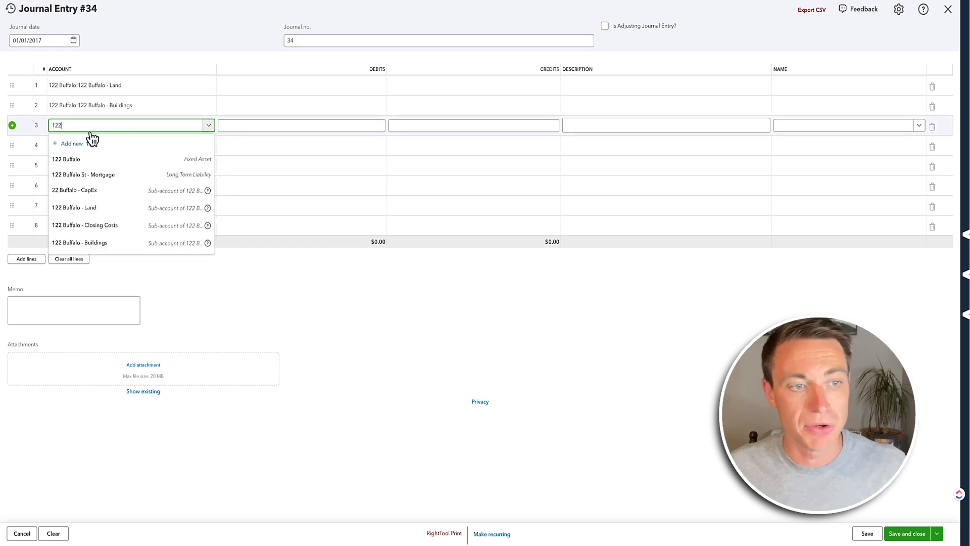
left_click(89, 226)
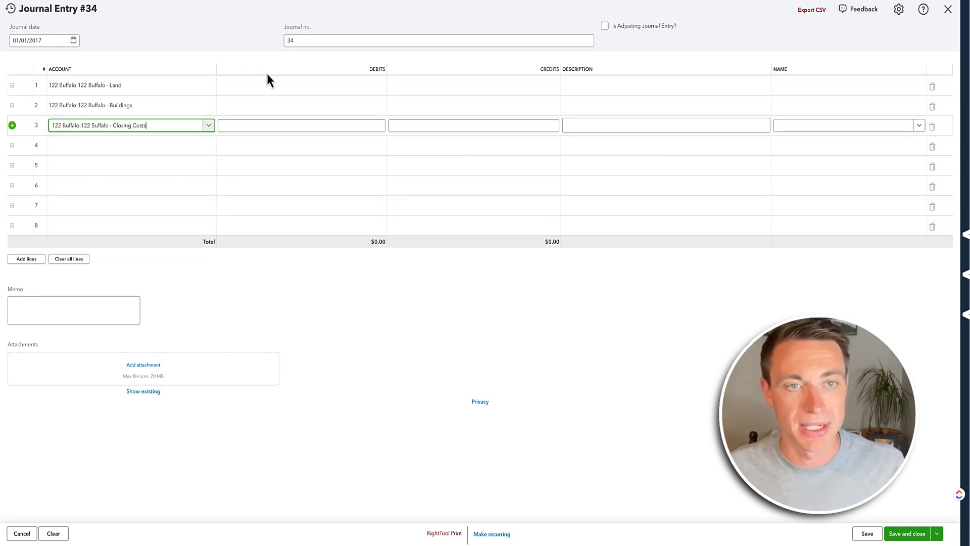
Step: Enter debits of $25,000 for 122 Buffalo's land, $125,000 for its buildings and $5,500 for its closing costs
left_click(285, 84)
type("25")
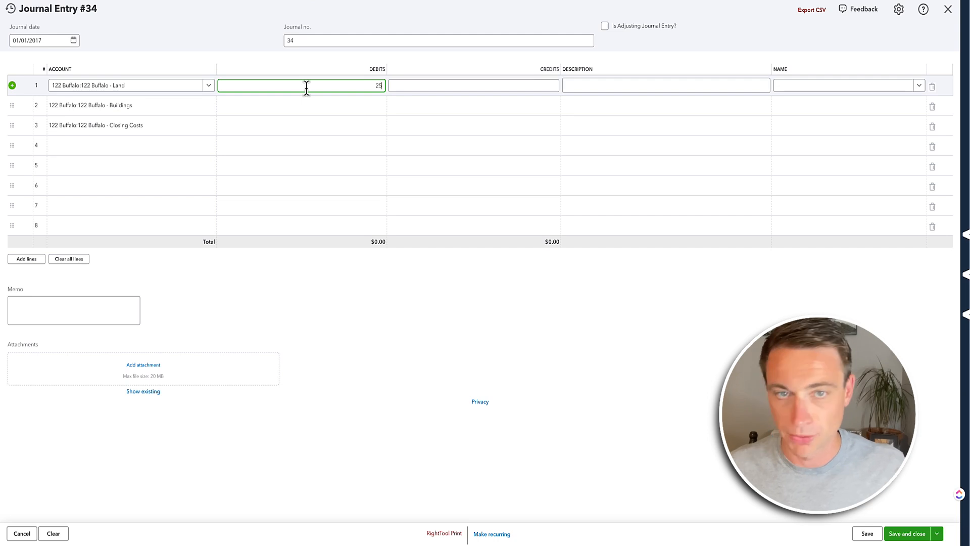
type(",000")
left_click(312, 106)
type("50,000")
left_click(330, 126)
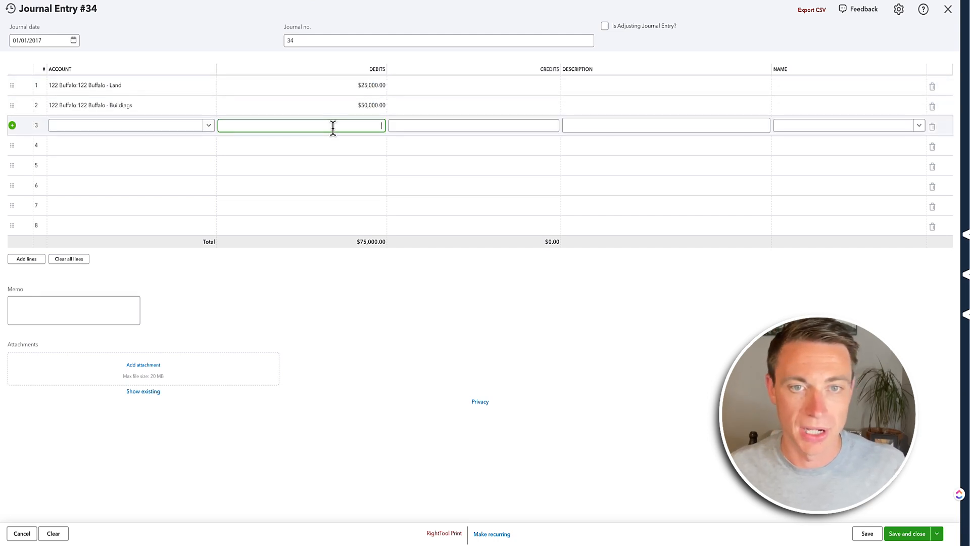
left_click(362, 105)
type("12")
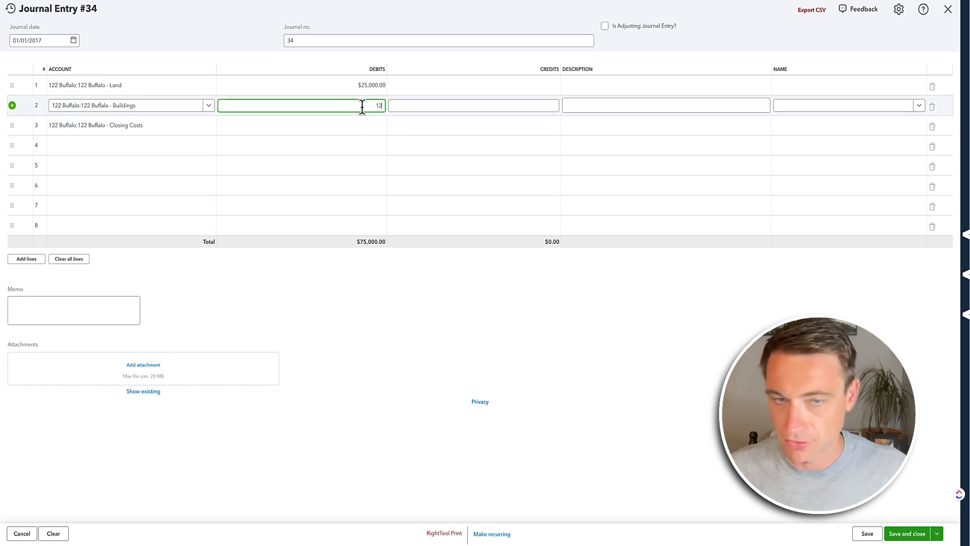
type("5,0000")
left_click(353, 124)
type("5,5")
type("00")
key("Tab")
Step: Assign the balancing credit on line 4 to the 122 Buffalo St - Mortgage account
left_click(115, 143)
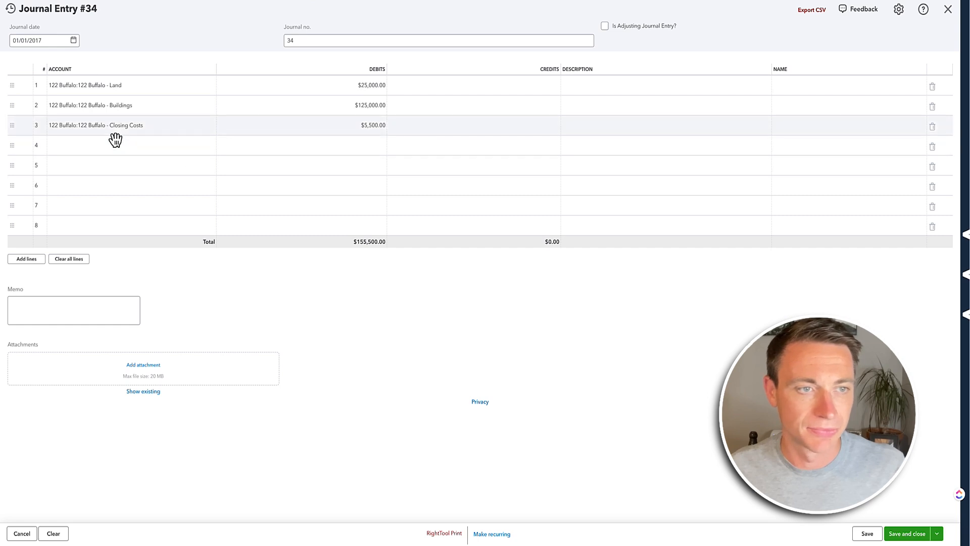
type("conven")
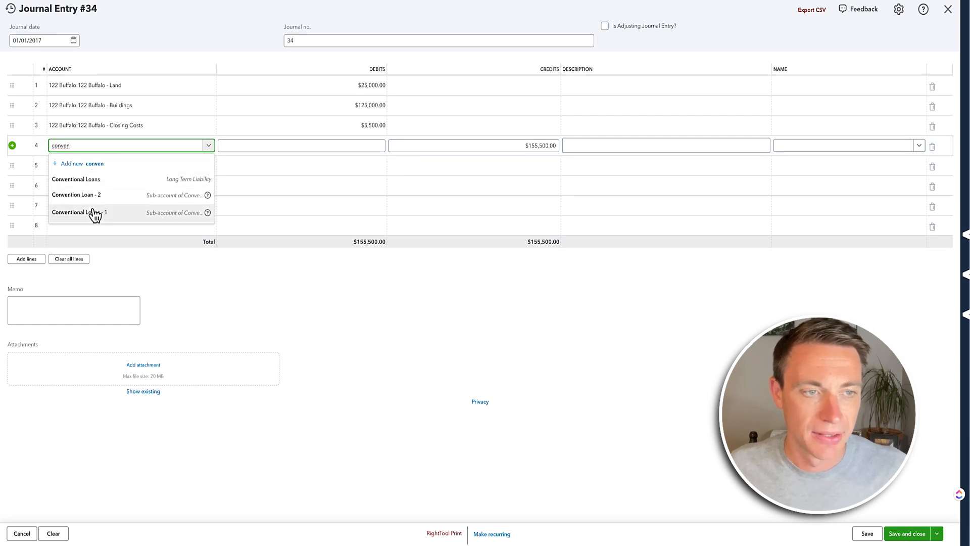
key("ctrl+a")
type("122")
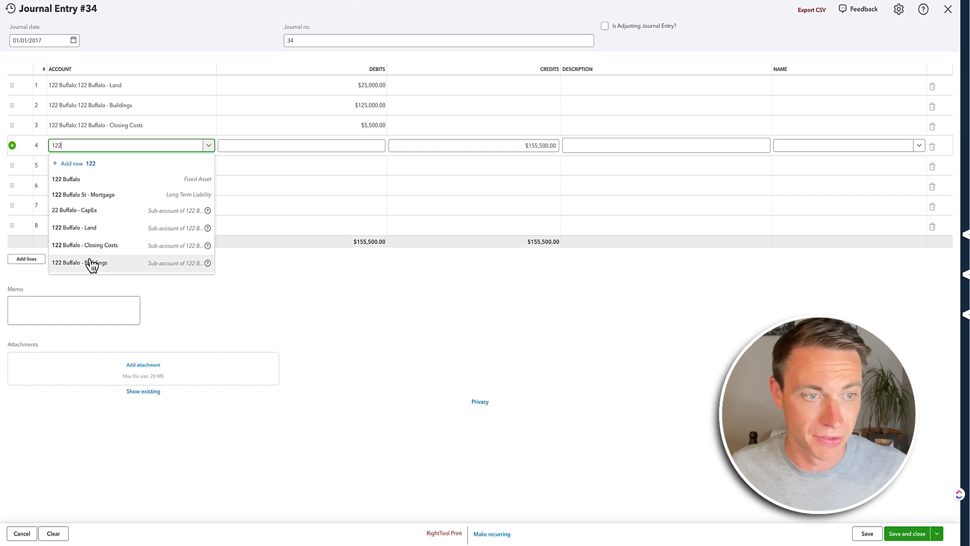
key("ctrl+a")
type("mortgage")
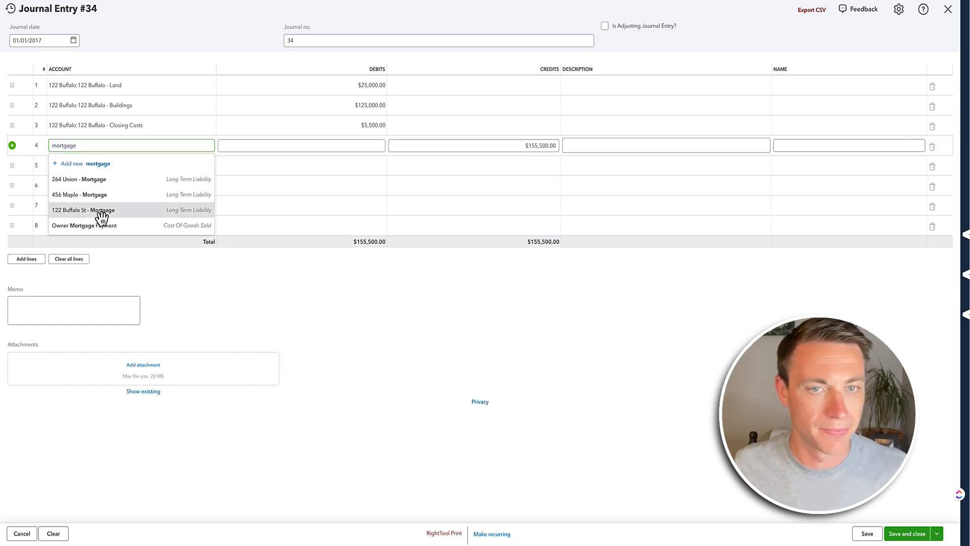
left_click(99, 215)
left_click(650, 273)
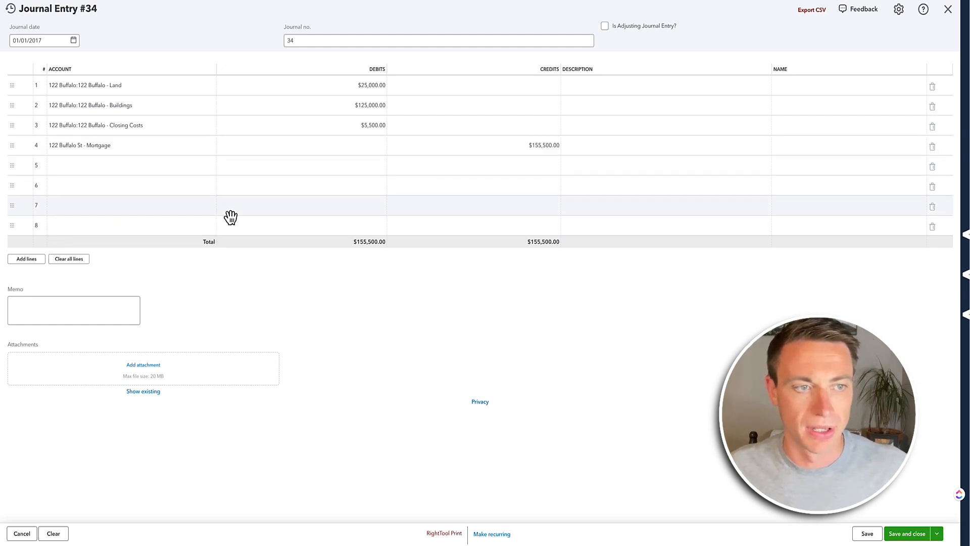
Step: Assign the accounts 264 Union - Land, 264 Union - Building and 264 Union - Closing Costs to journal lines 5 to 7
left_click(153, 168)
type("264")
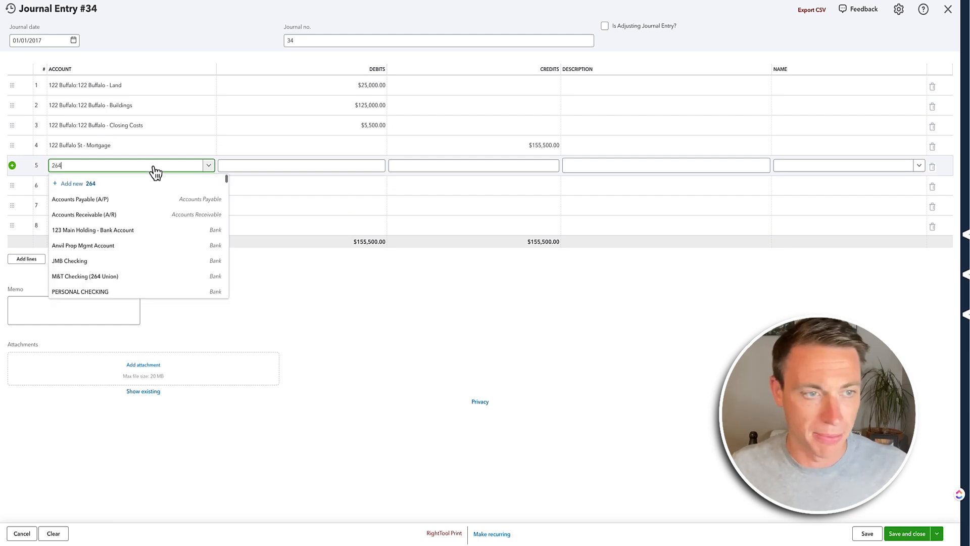
left_click(117, 232)
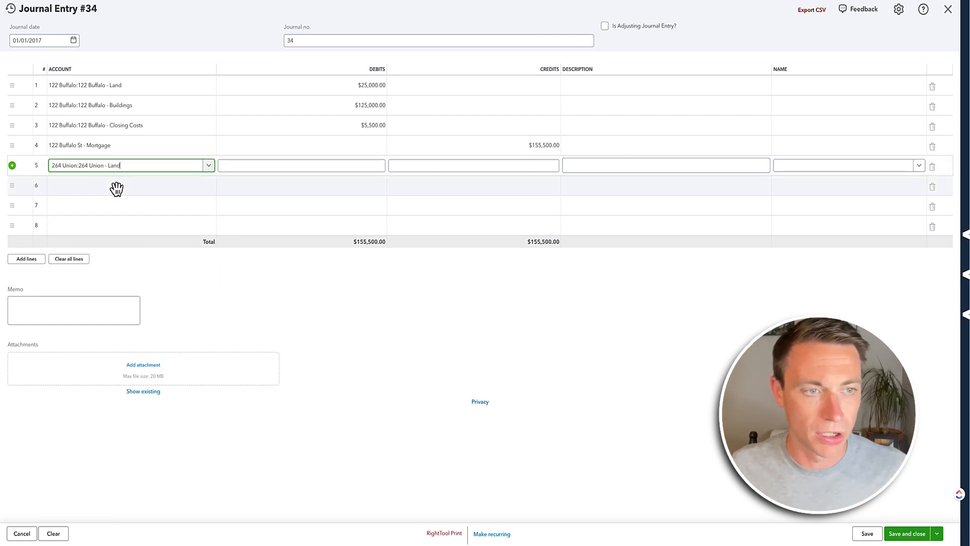
left_click(117, 189)
type("06")
type("264")
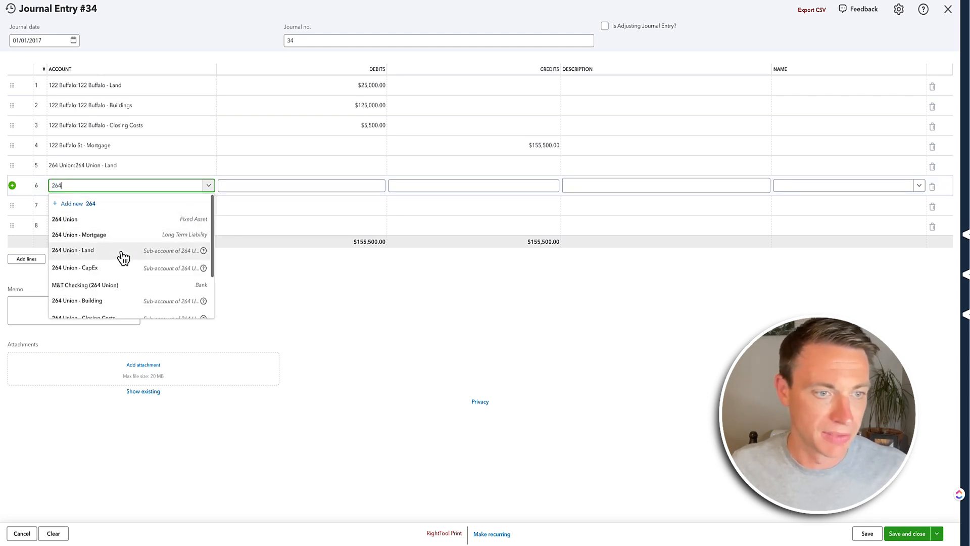
left_click(107, 301)
left_click(102, 211)
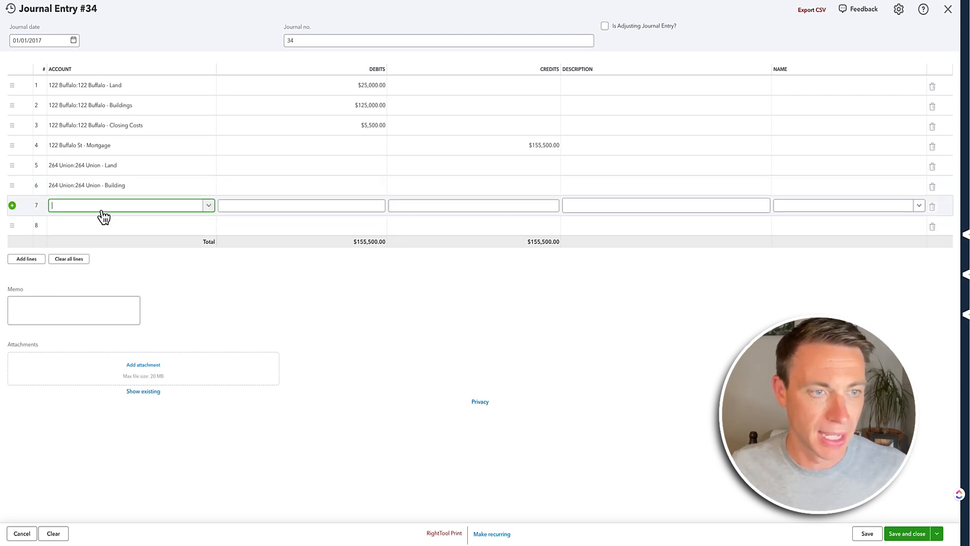
type("264")
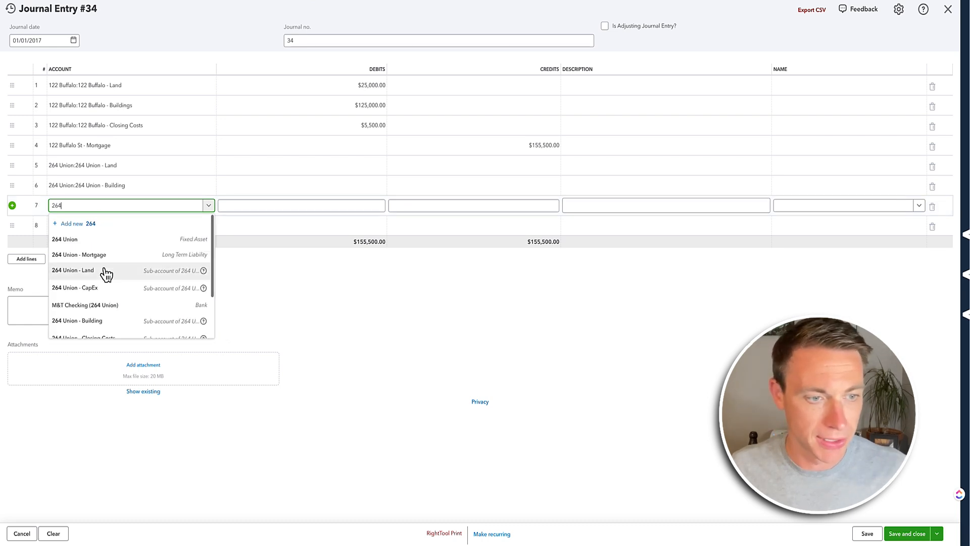
left_click(103, 318)
Step: Enter debits of $50,000 for 264 Union's land, $225,000 for its building and $7,500 for its closing costs
left_click(349, 167)
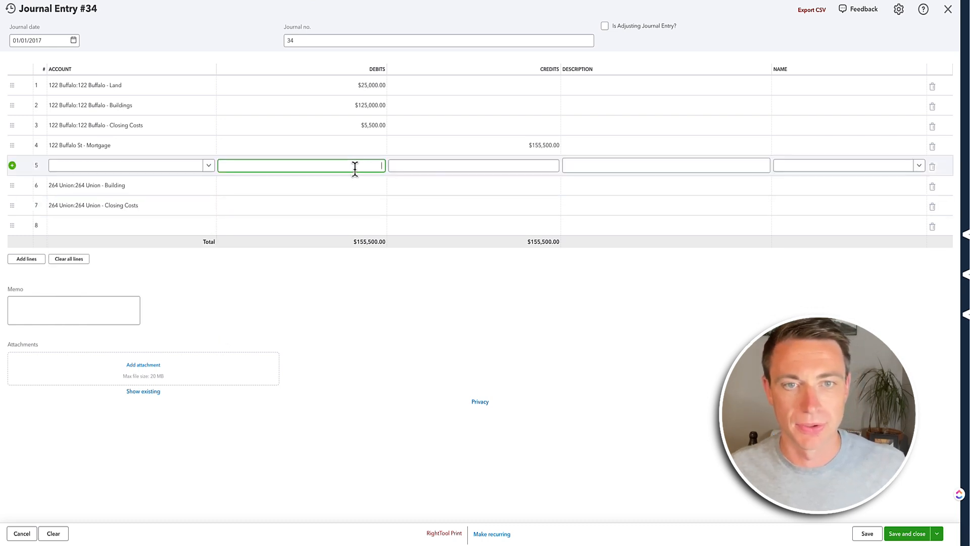
type("50000")
left_click(369, 185)
type("225,000")
left_click(359, 206)
type("7,500")
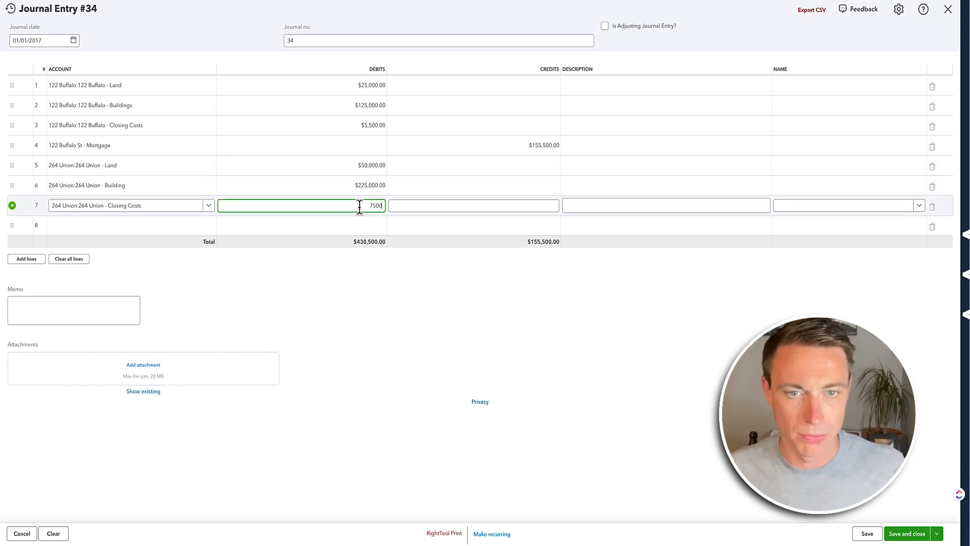
left_click(150, 231)
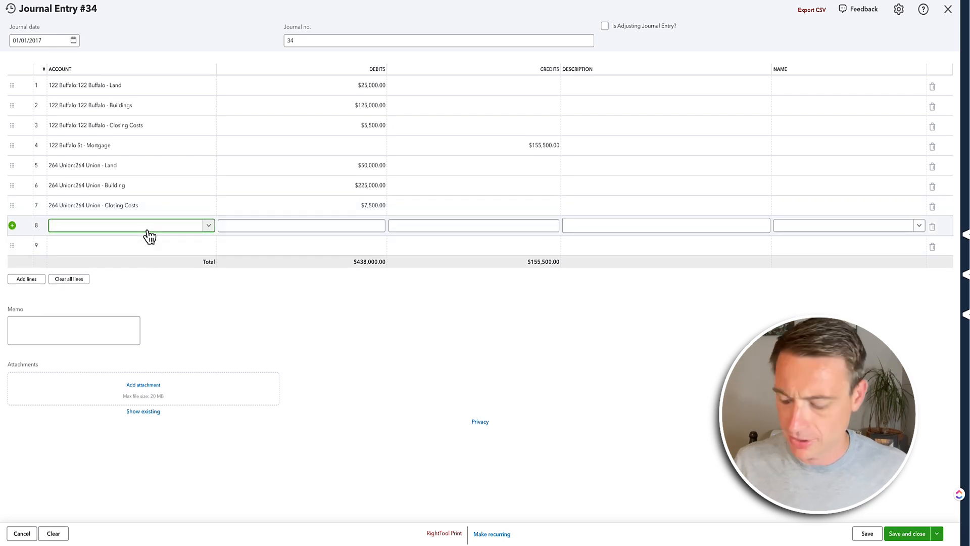
type("456")
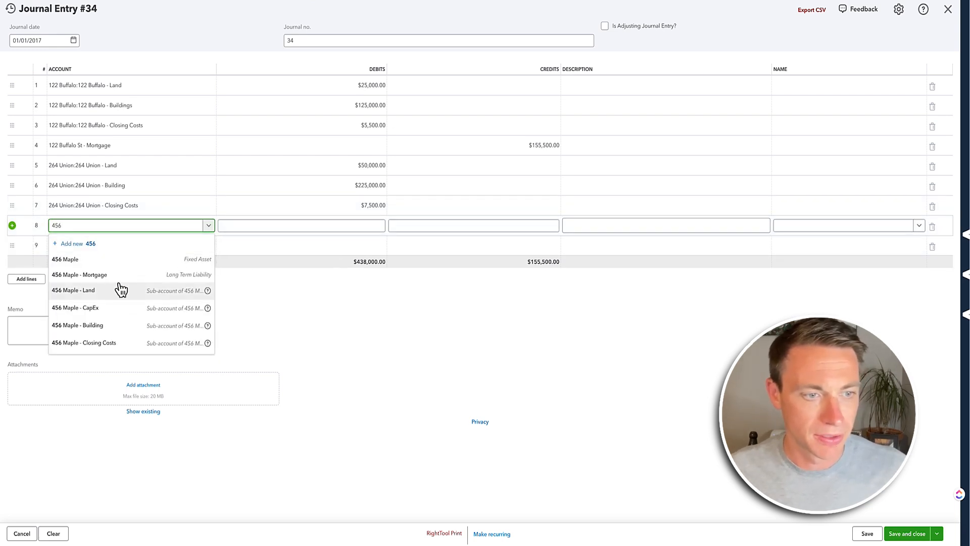
left_click(122, 289)
left_click(117, 246)
left_click(283, 312)
left_click(342, 228)
left_click(932, 227)
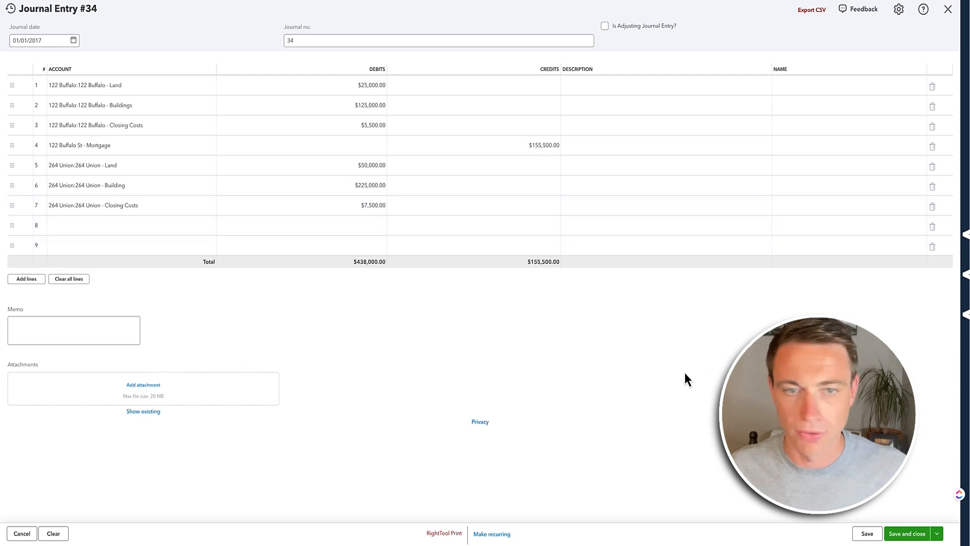
Step: Assign the balancing credit on line 8 to 264 Union - Mortgage and debit $75,000 to 456 Maple - Land on line 9
left_click(153, 230)
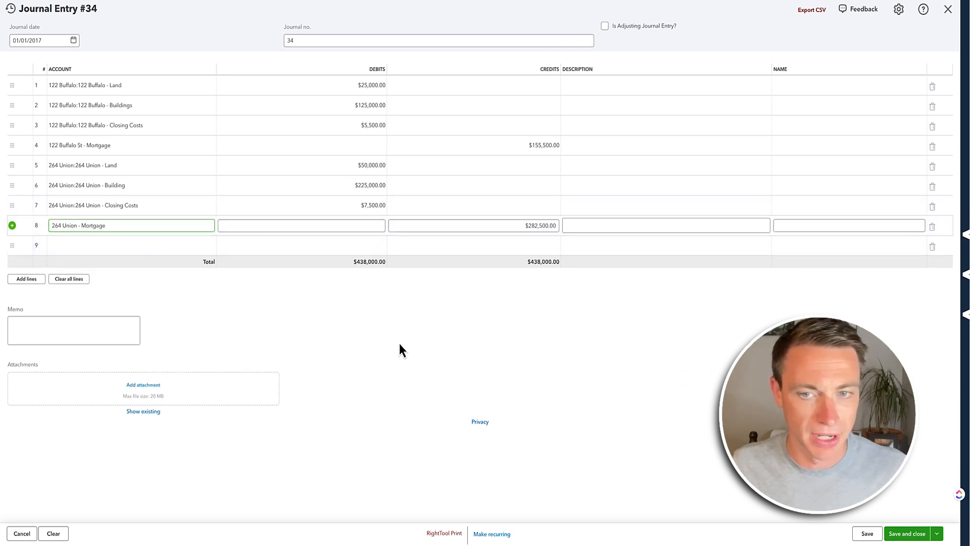
left_click(399, 344)
left_click(116, 248)
type("456")
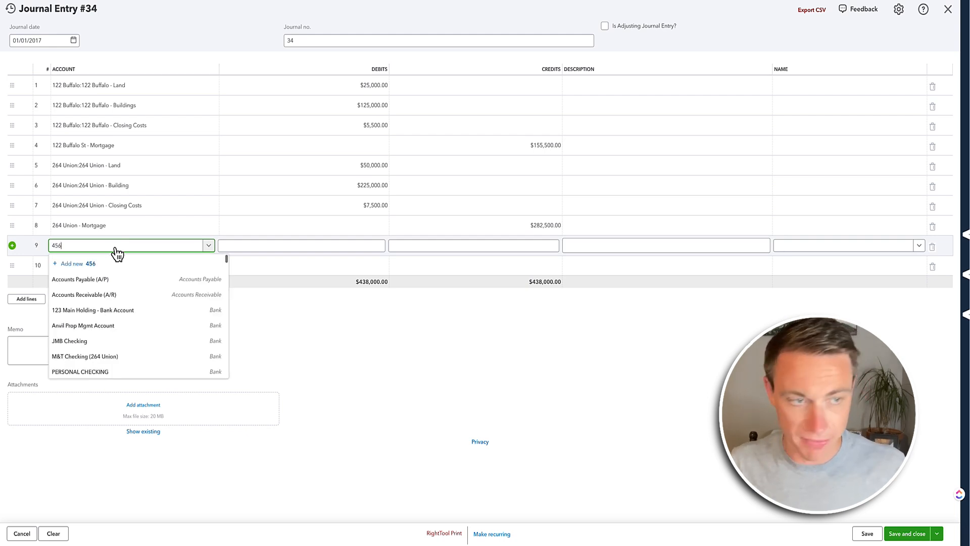
left_click(112, 308)
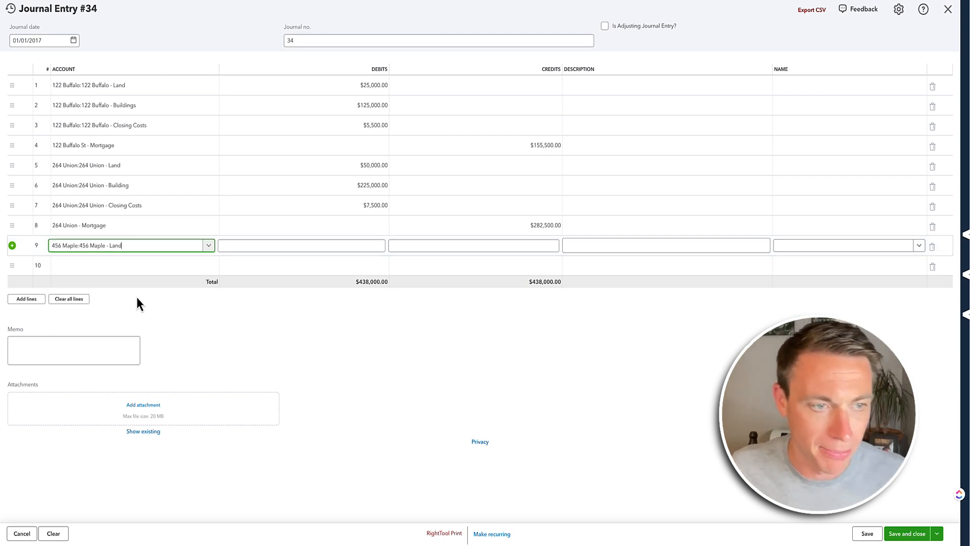
left_click(358, 245)
type("75000")
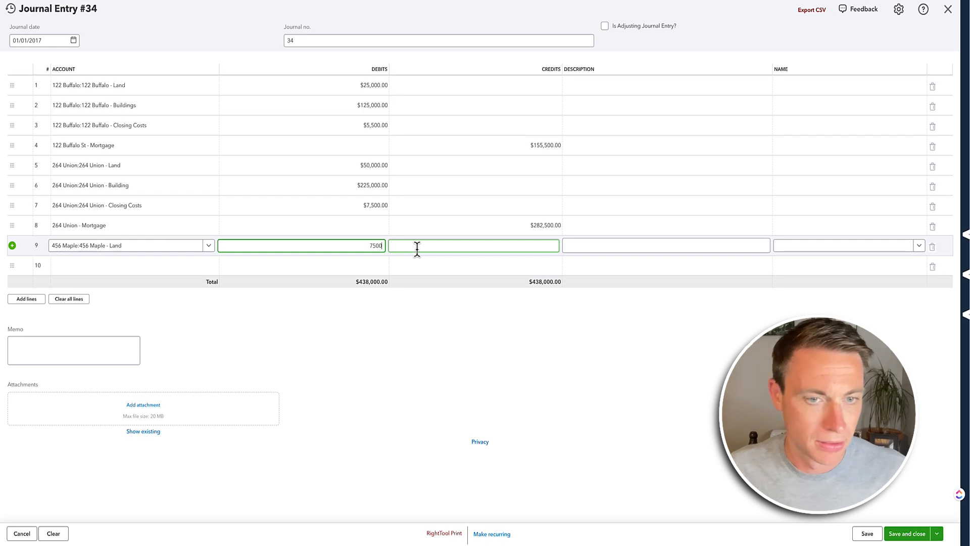
Step: Add the 456 Maple - Building account on line 10 with a $250,000 debit
left_click(166, 272)
type("456 Maple:456 Maple - Building")
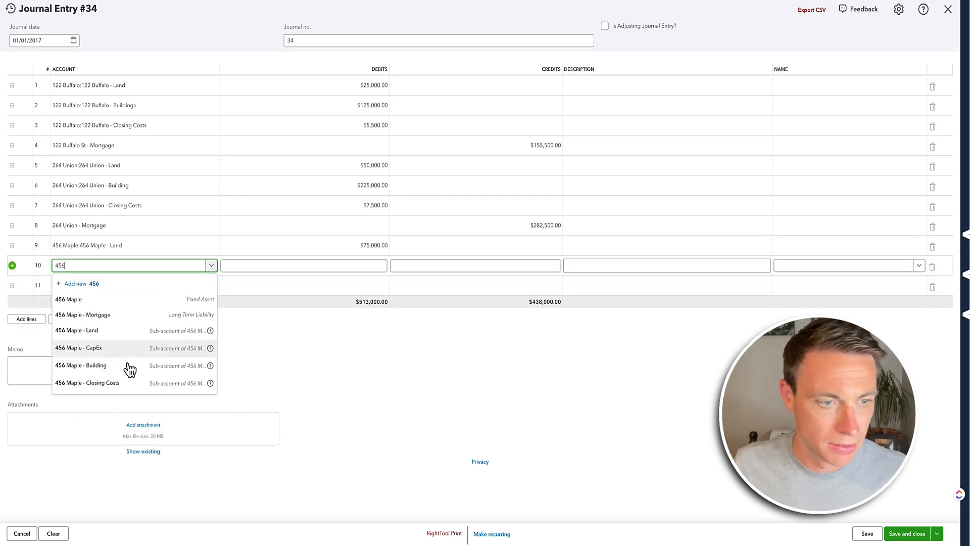
left_click(130, 364)
left_click(345, 265)
type("250000")
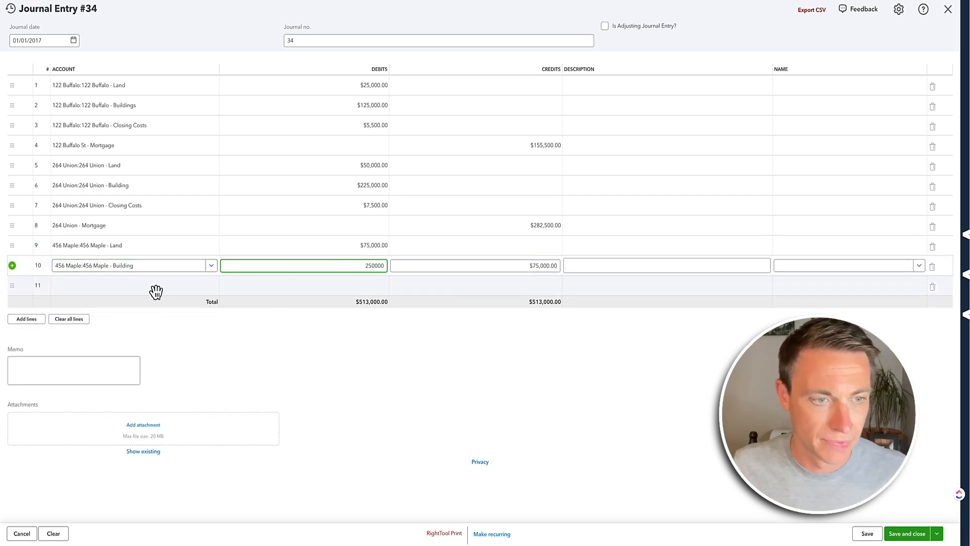
Step: Add the 456 Maple - Closing Costs account on line 11 with a $10,500 debit
left_click(153, 287)
type("456")
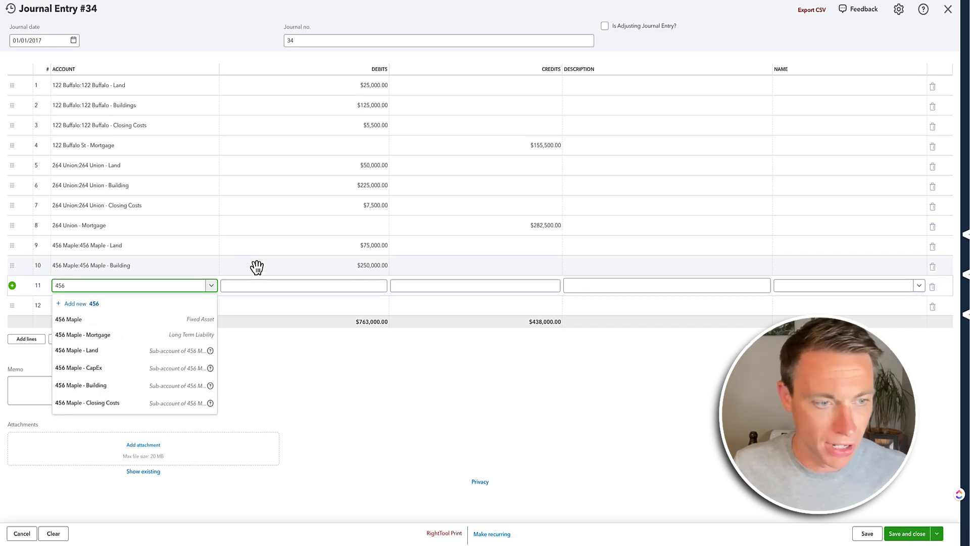
left_click(124, 403)
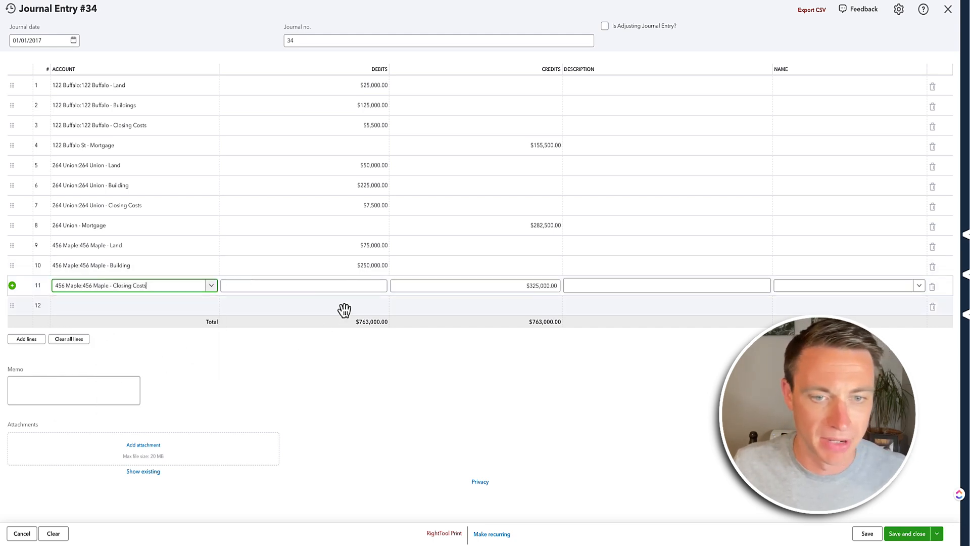
left_click(343, 287)
type("10,500")
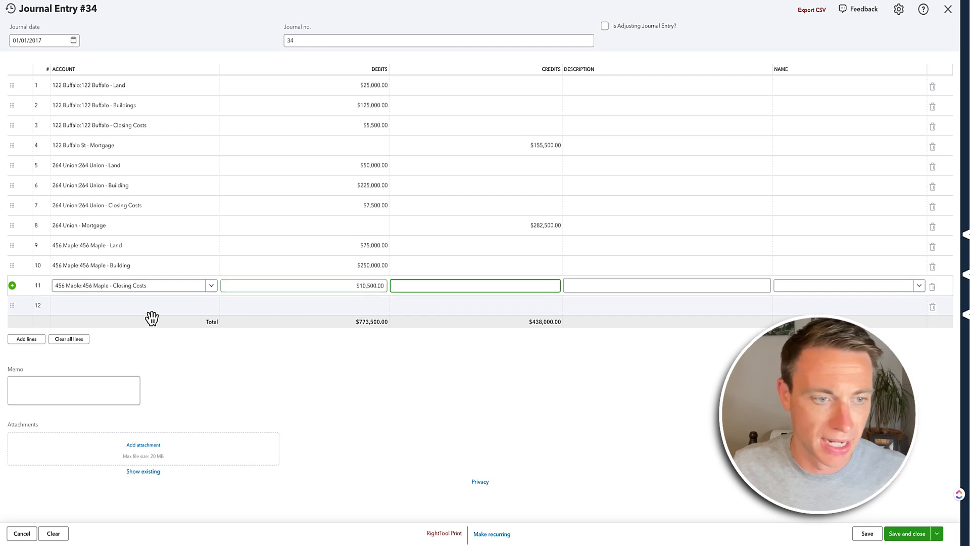
Step: Assign the balancing credit on line 12 to 456 Maple - Mortgage, and save and close the journal entry
left_click(145, 313)
type("456")
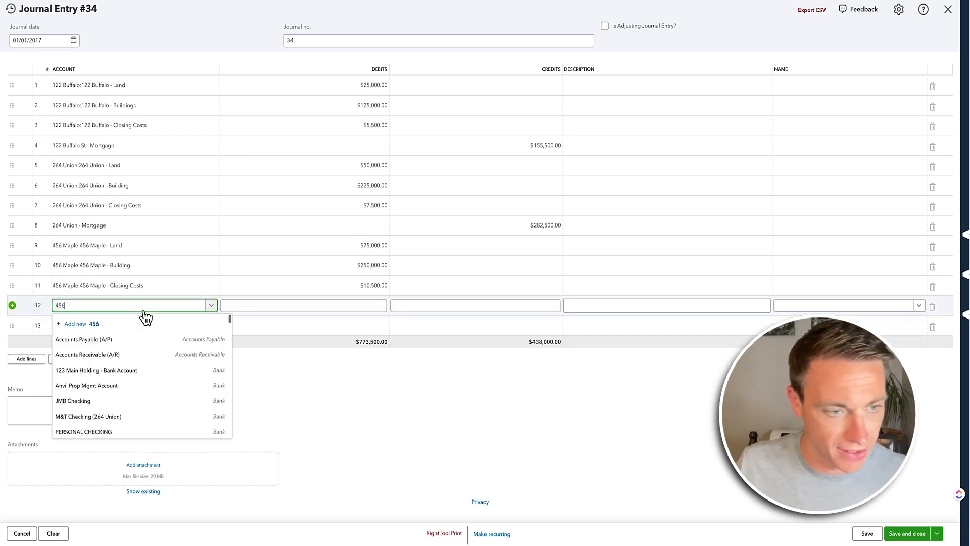
left_click(144, 356)
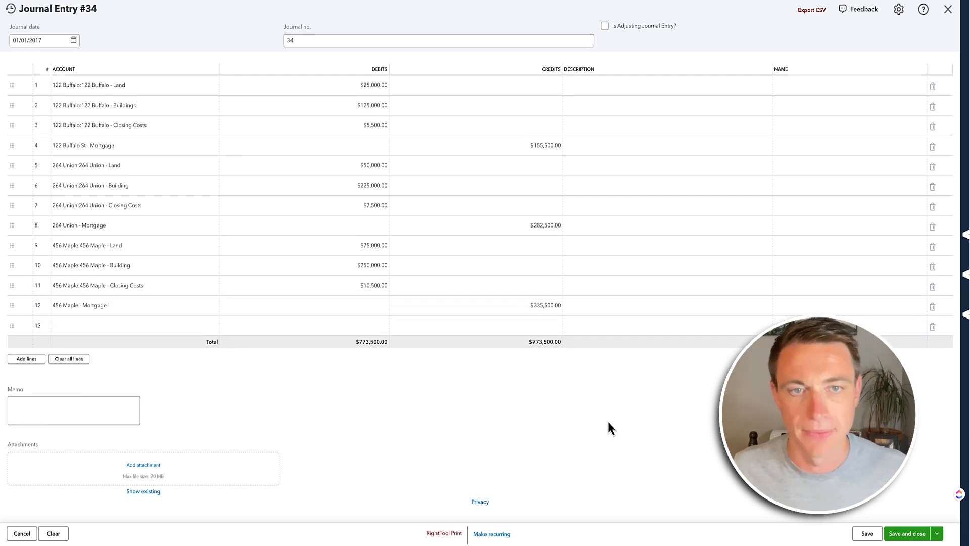
left_click(901, 535)
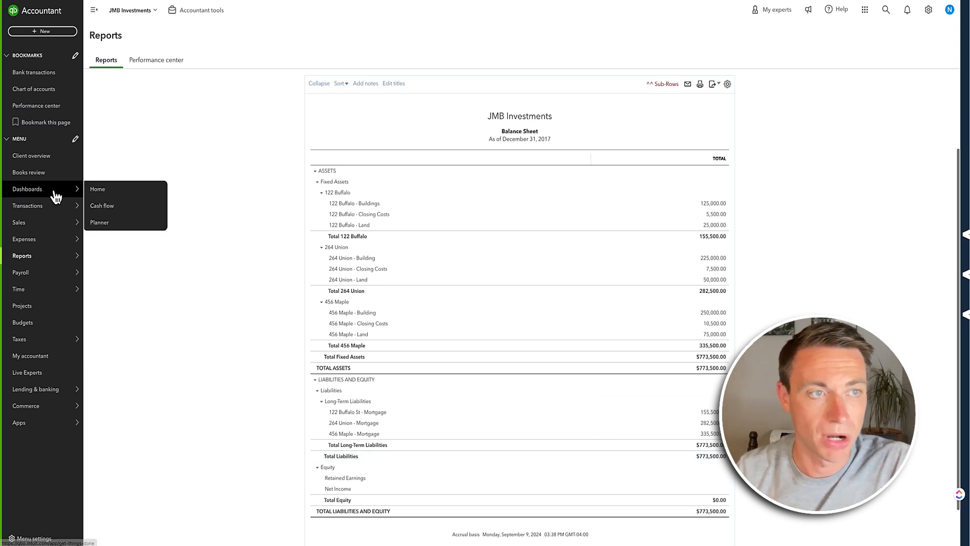
Step: Examine the properties' fixed-asset accounts and sub-accounts in the chart of accounts
left_click(34, 91)
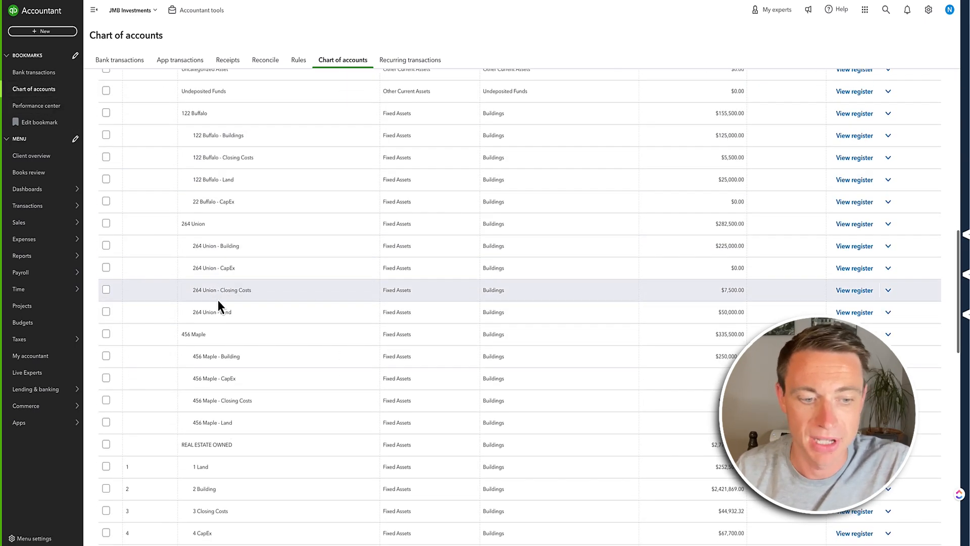
scroll(216, 303, "down", 2)
scroll(215, 324, "down", 2)
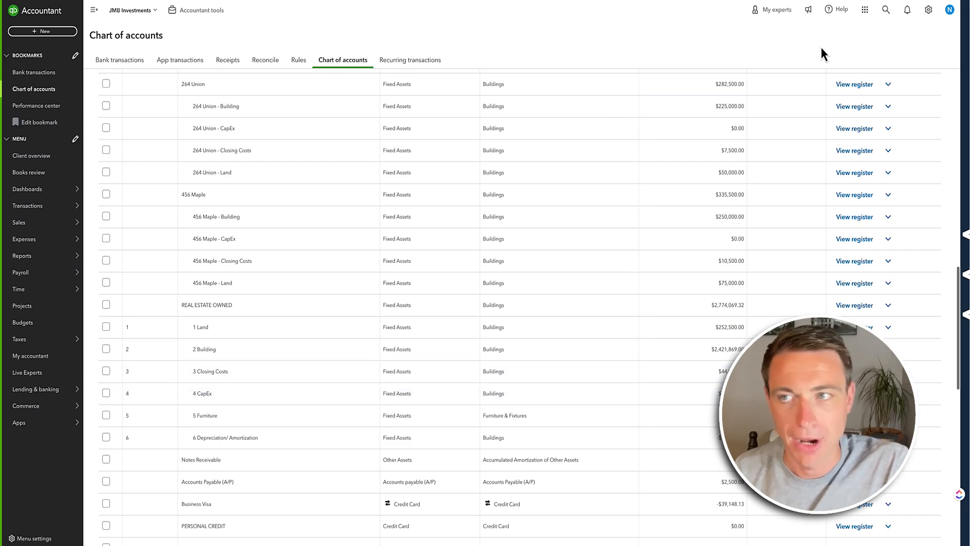
Step: Turn on class tracking in the advanced company settings, save the change and close the settings
left_click(928, 12)
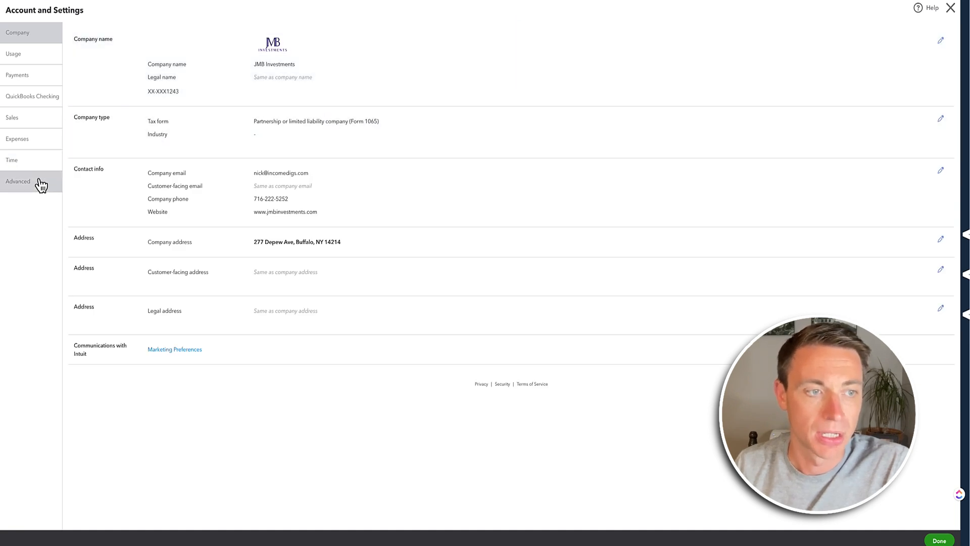
left_click(36, 185)
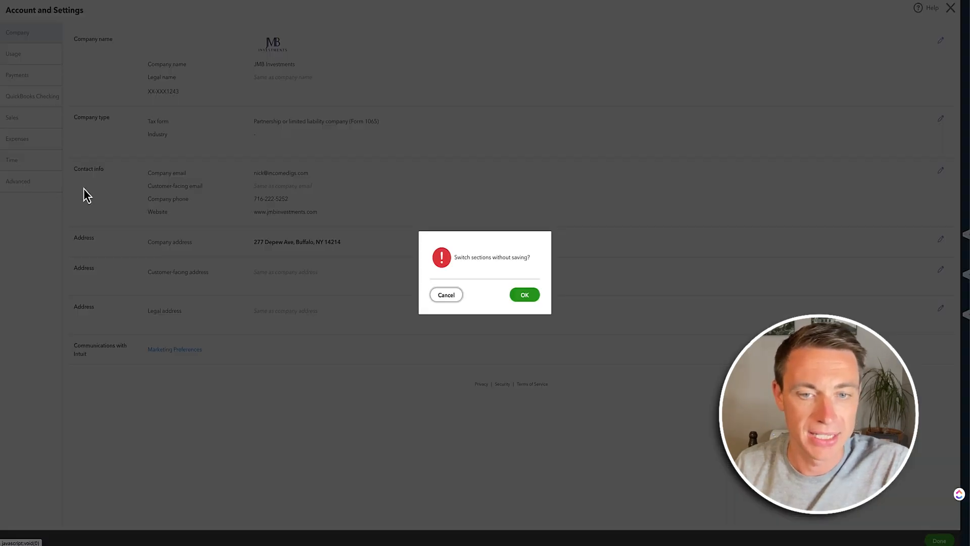
left_click(524, 295)
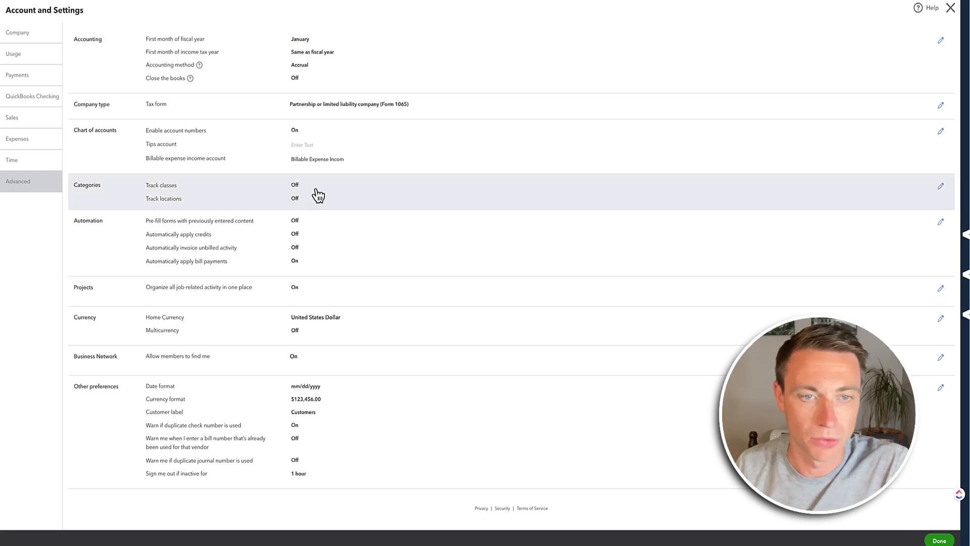
left_click(315, 195)
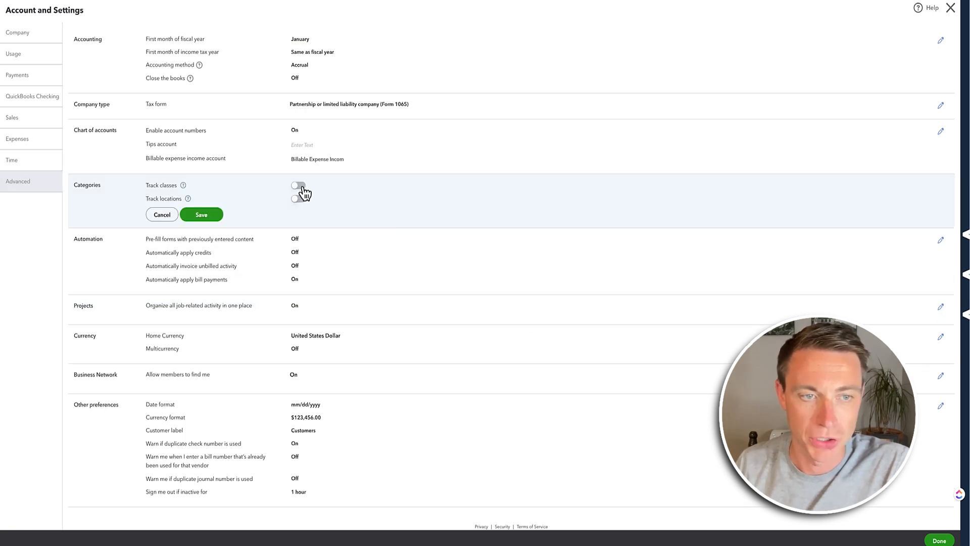
left_click(299, 186)
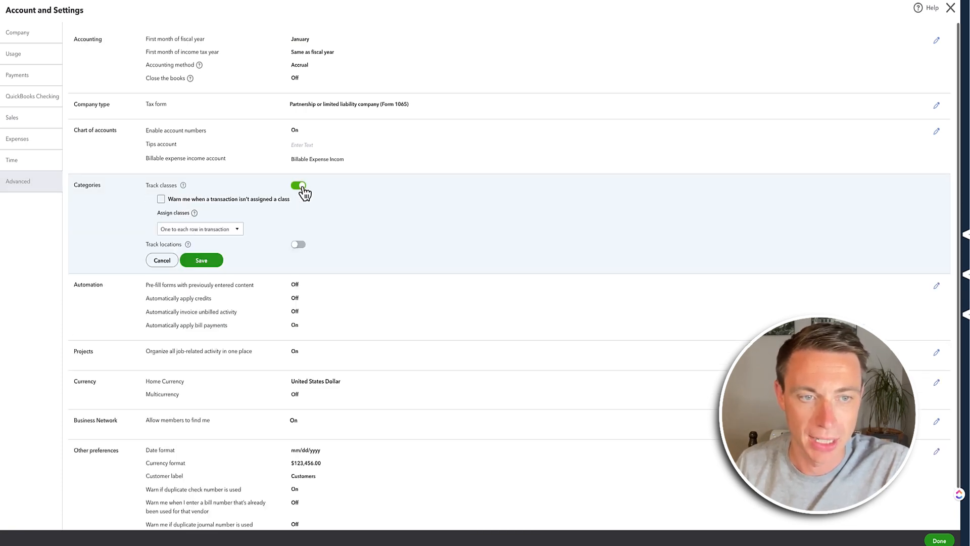
left_click(201, 261)
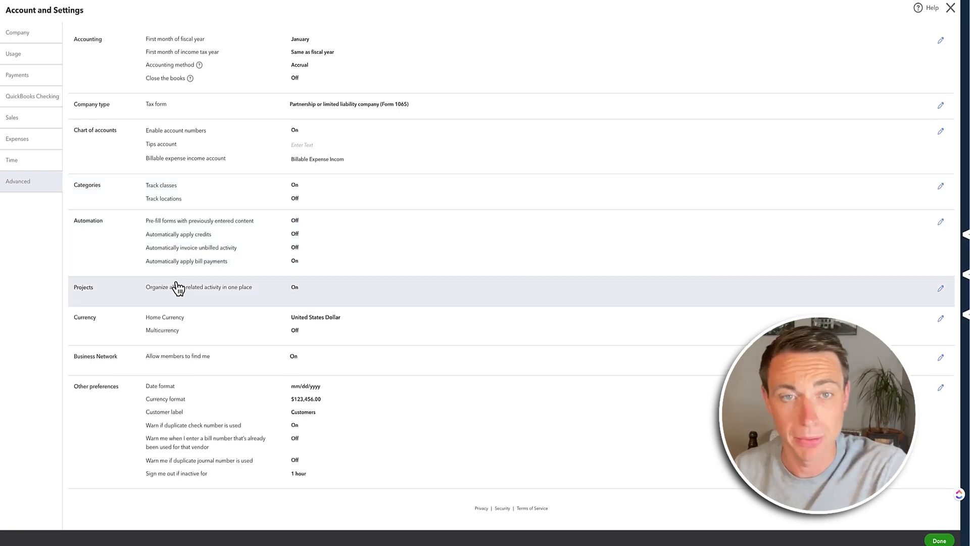
left_click(940, 540)
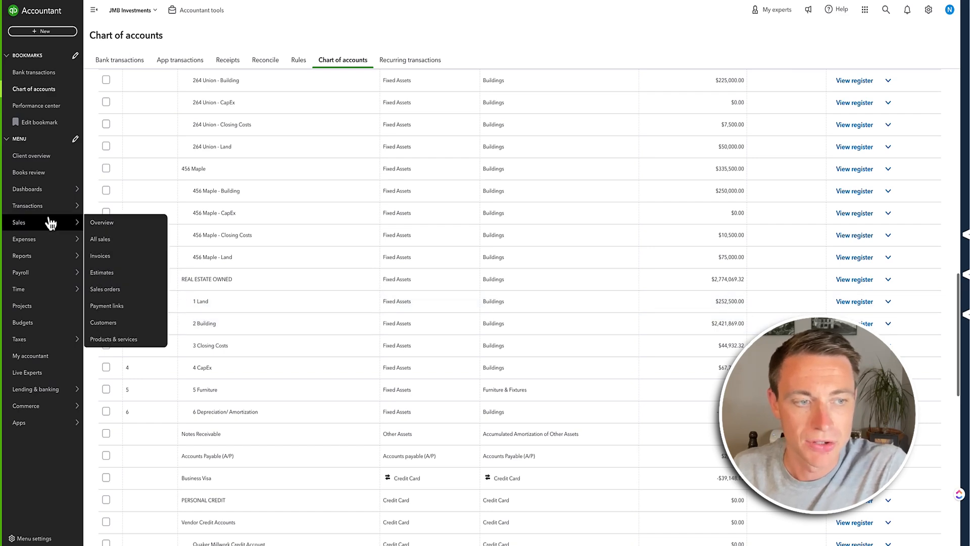
Step: Open the list of classes to review the classes set up for the properties
mouse_move(43, 256)
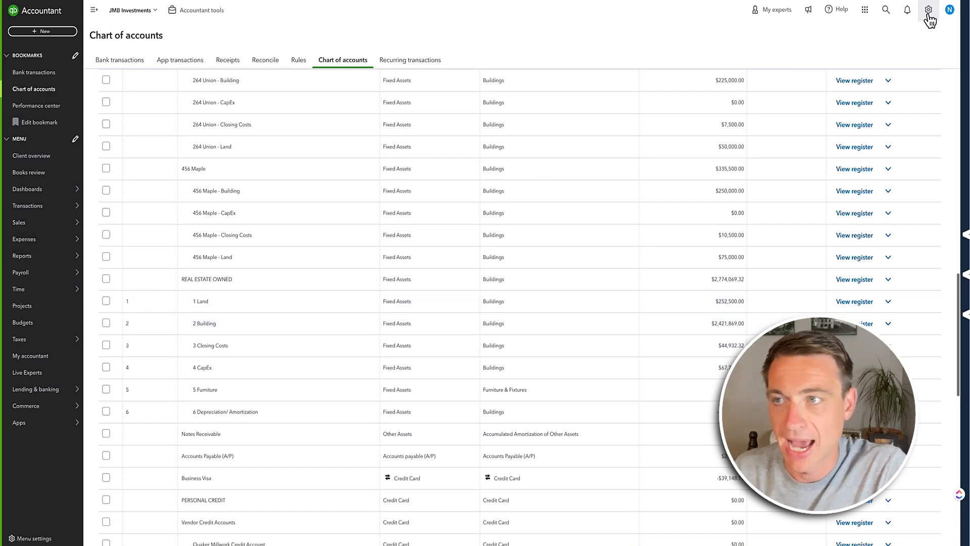
left_click(928, 11)
left_click(729, 57)
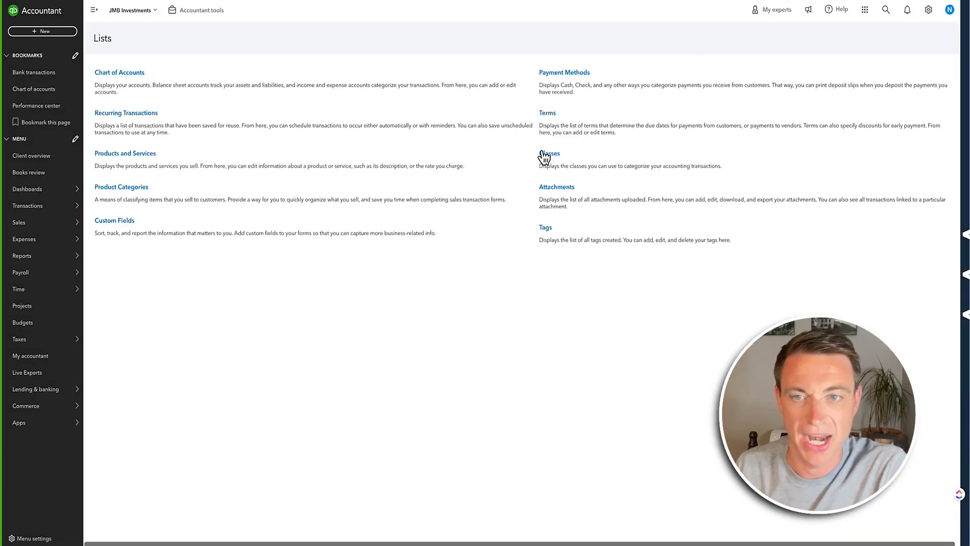
left_click(547, 156)
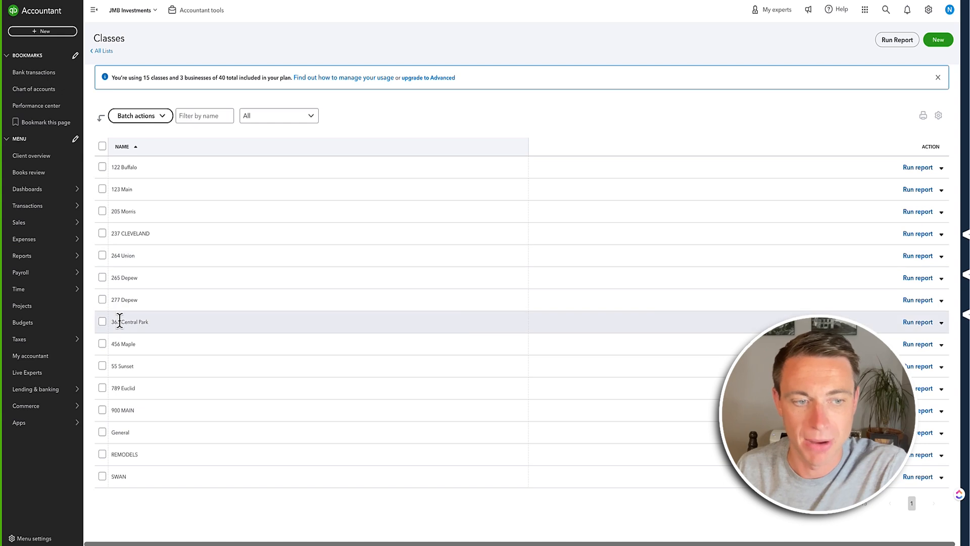
Step: Reopen journal entry 34 through the balance sheet's 122 Buffalo - Buildings amount, and widen the entry's Class column
mouse_move(76, 256)
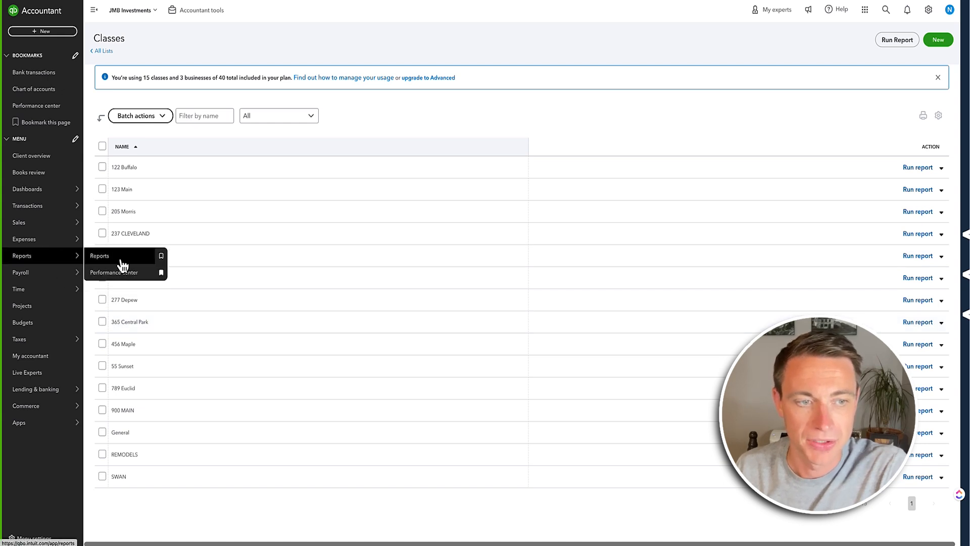
left_click(120, 263)
left_click(132, 220)
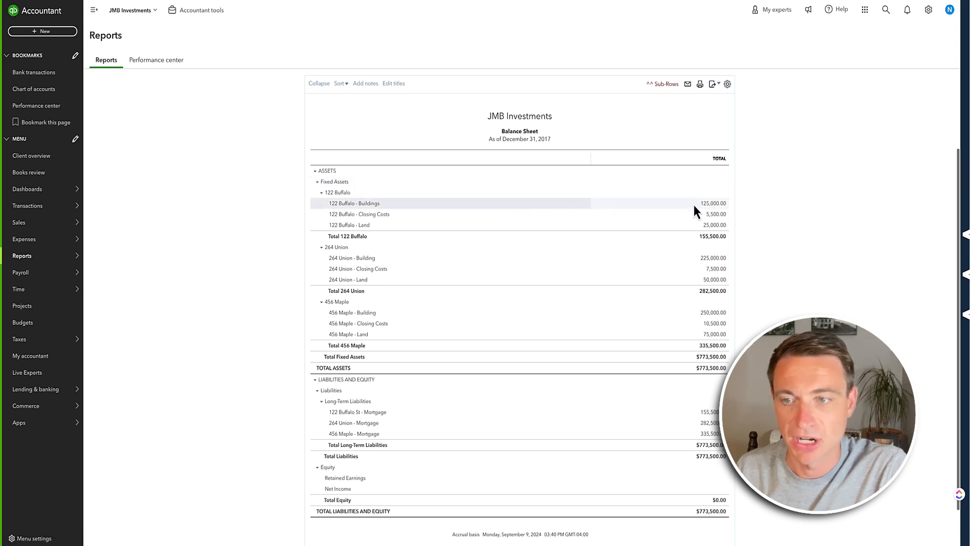
left_click(713, 203)
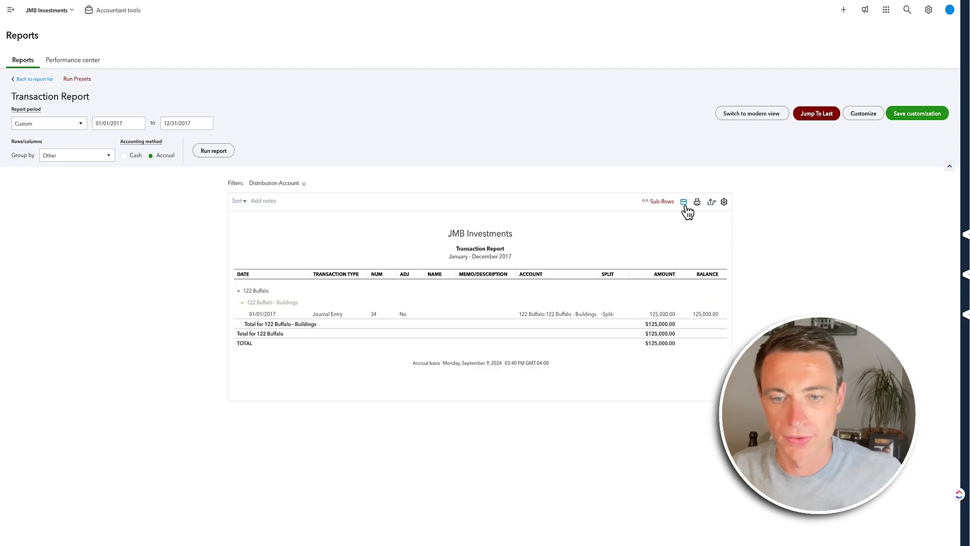
left_click(659, 314)
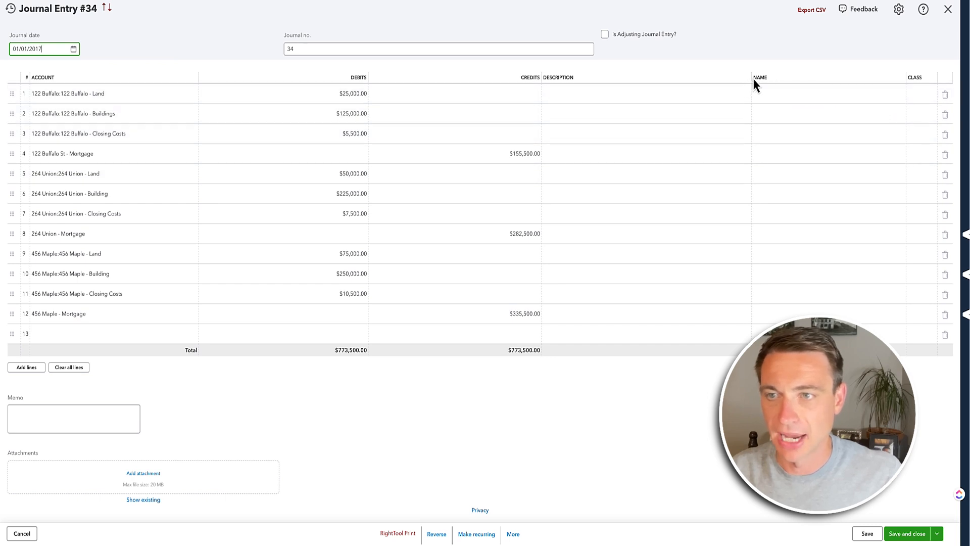
left_click_drag(873, 77, 612, 77)
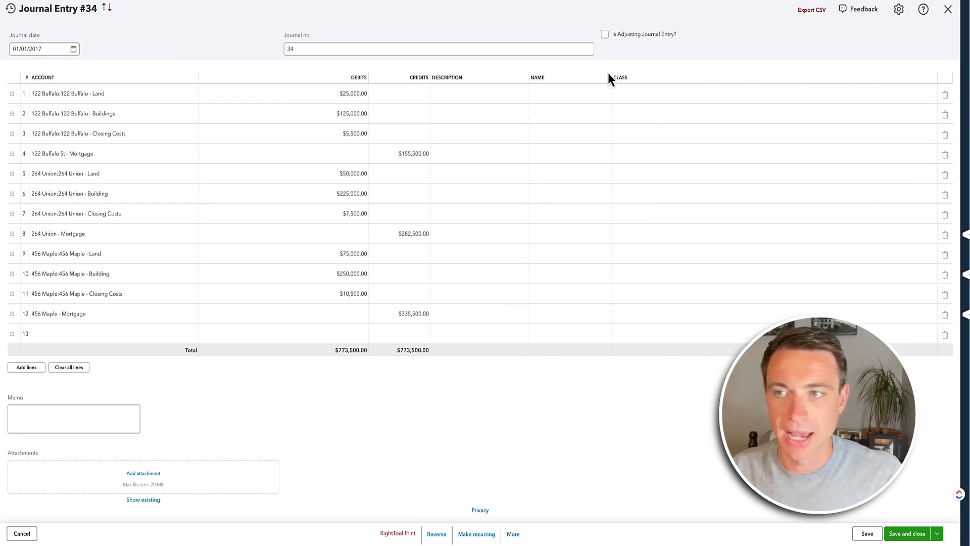
Step: Reassign journal line 1 from 122 Buffalo - Land to the Land sub-account of REAL ESTATE OWNED
left_click(85, 104)
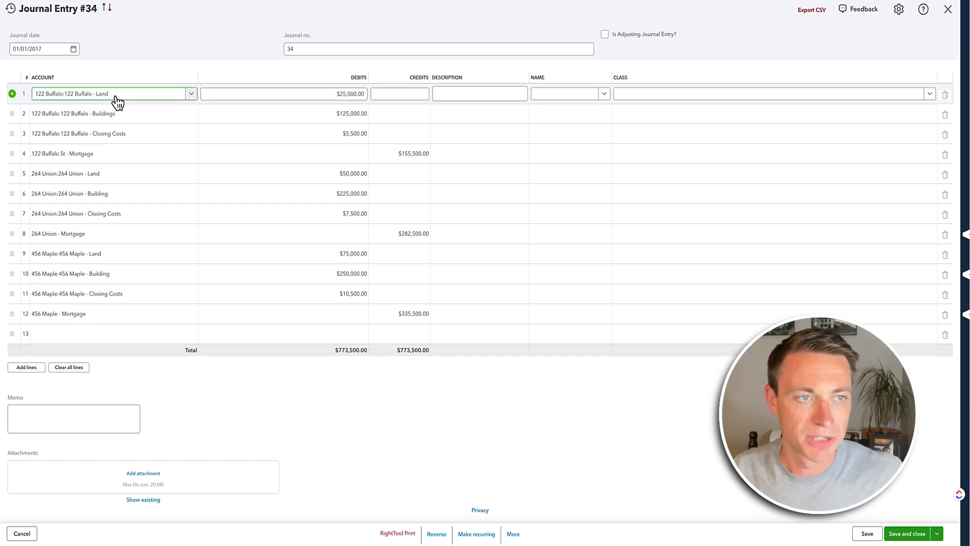
left_click_drag(116, 97, 36, 91)
type("Land")
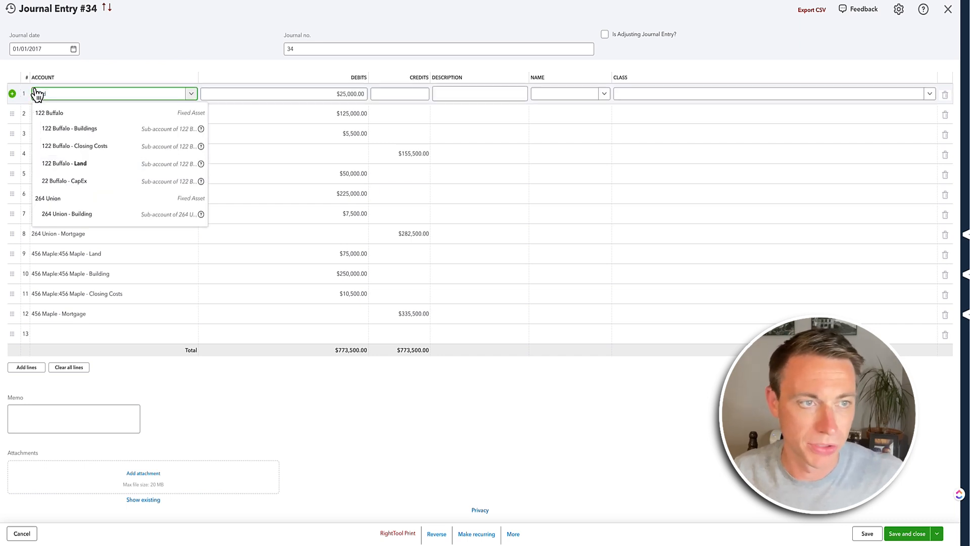
left_click(47, 181)
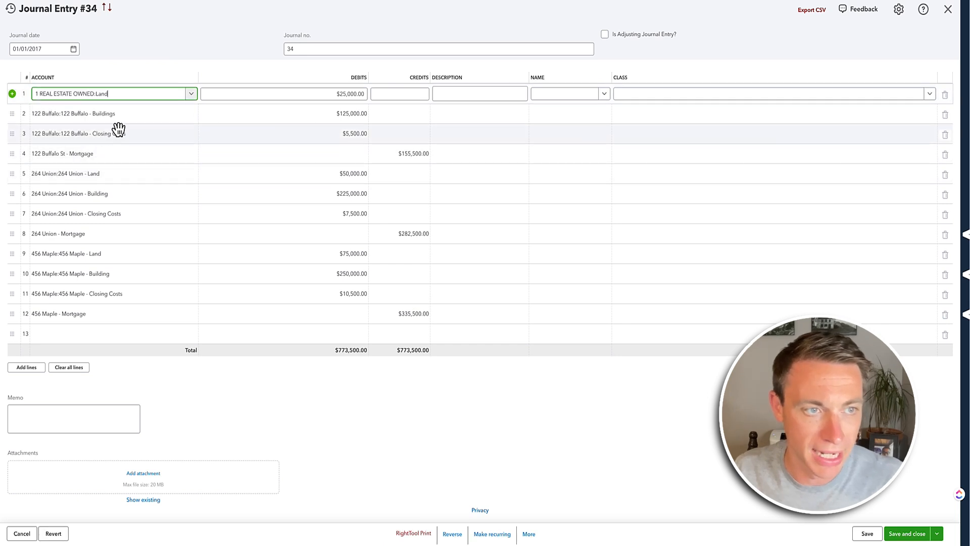
Step: Reassign journal line 2 from 122 Buffalo - Buildings to the Building sub-account of REAL ESTATE OWNED
left_click(149, 121)
left_click(9, 112)
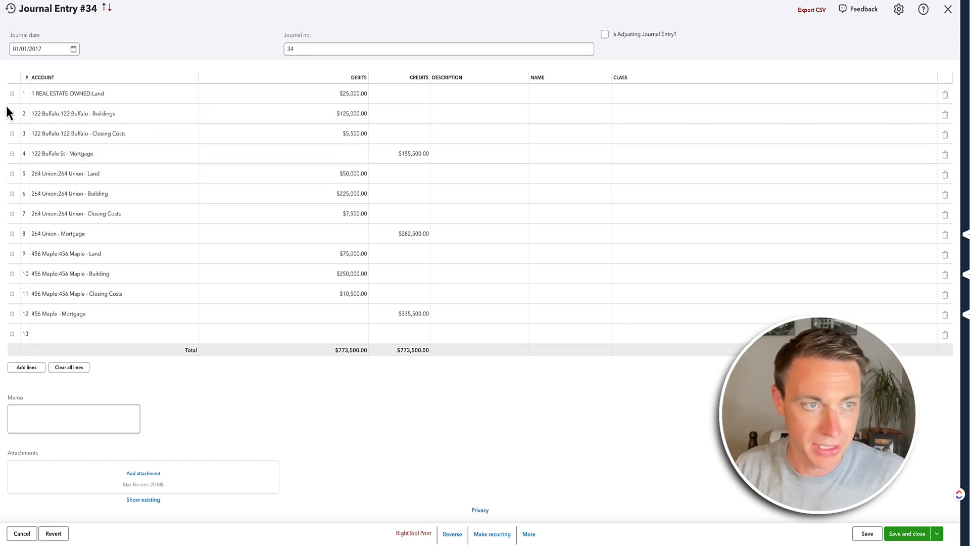
left_click(50, 119)
type("buil")
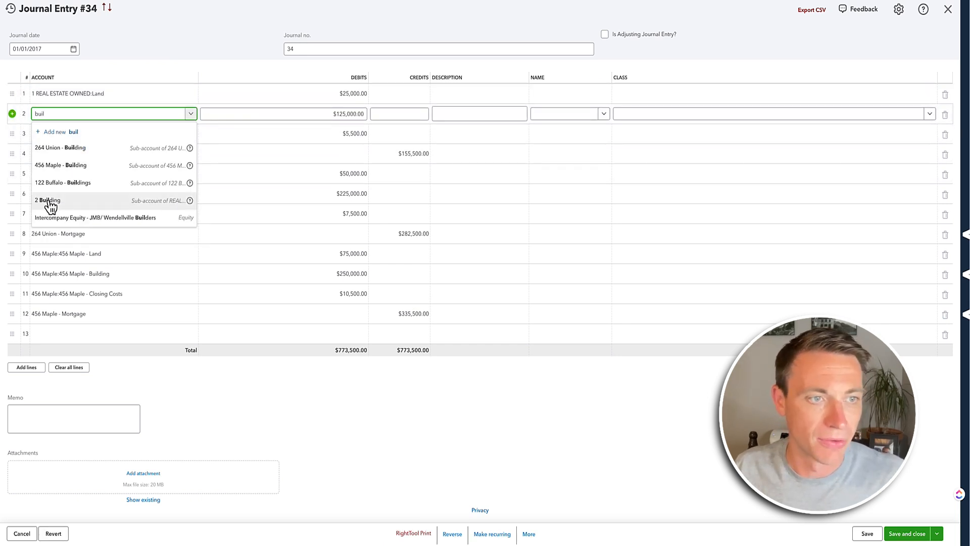
left_click(48, 202)
Step: Reassign journal line 3 from 122 Buffalo - Closing Costs to the Closing Costs sub-account of REAL ESTATE OWNED
left_click(113, 137)
left_click(3, 143)
left_click(140, 142)
left_click(44, 135)
key("BackSpace")
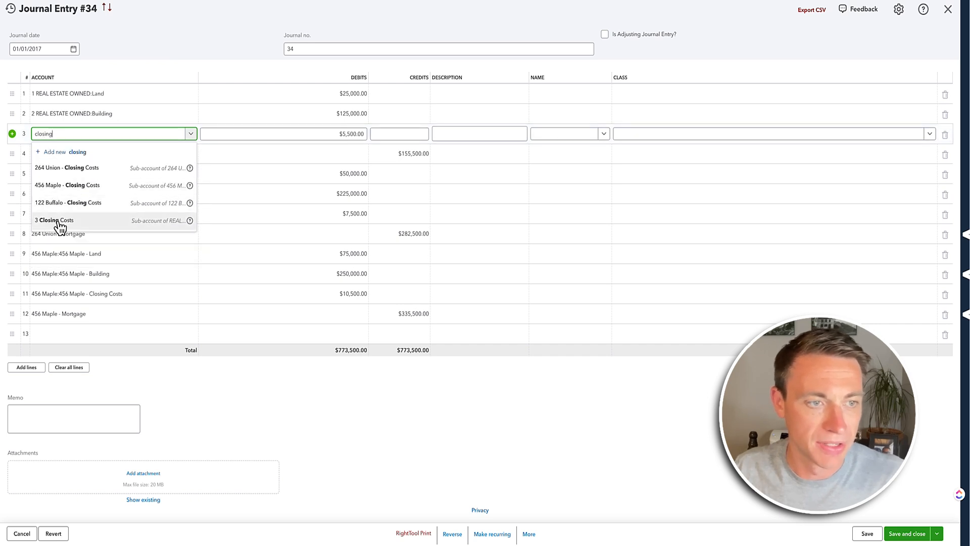
left_click(59, 220)
Step: Reassign the mortgage credit on line 4 to the Conventional Loans - 1 account
left_click(101, 162)
type("122 Buffalo St - Mortgage")
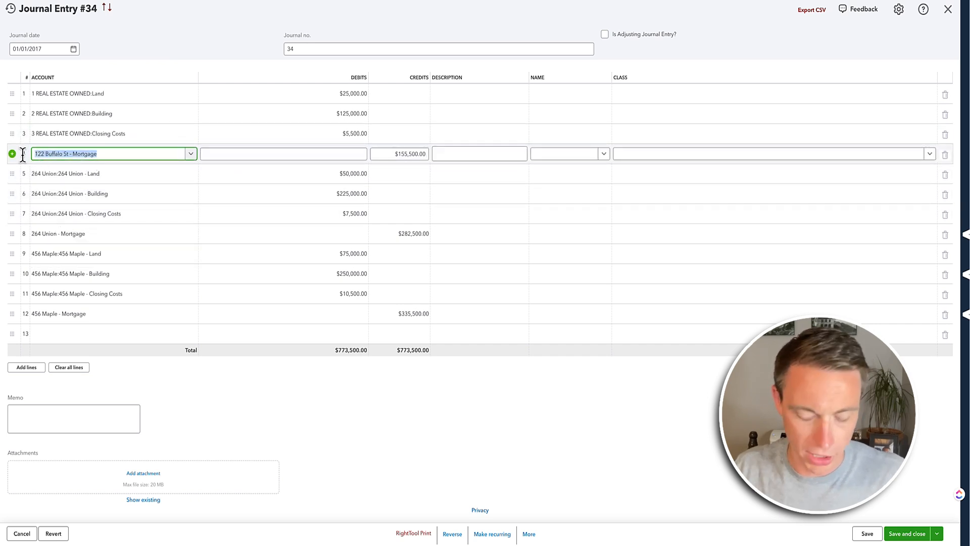
type("conven")
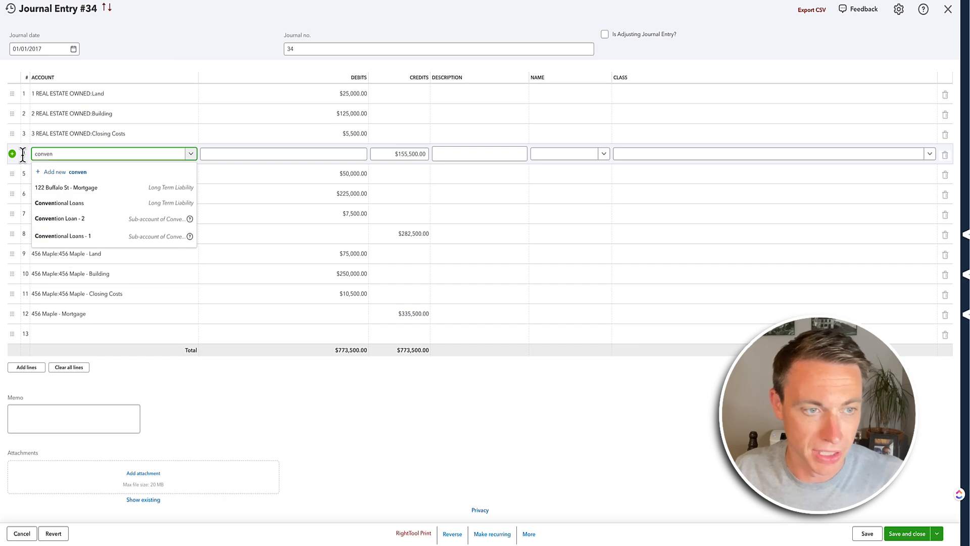
left_click(68, 237)
left_click(114, 177)
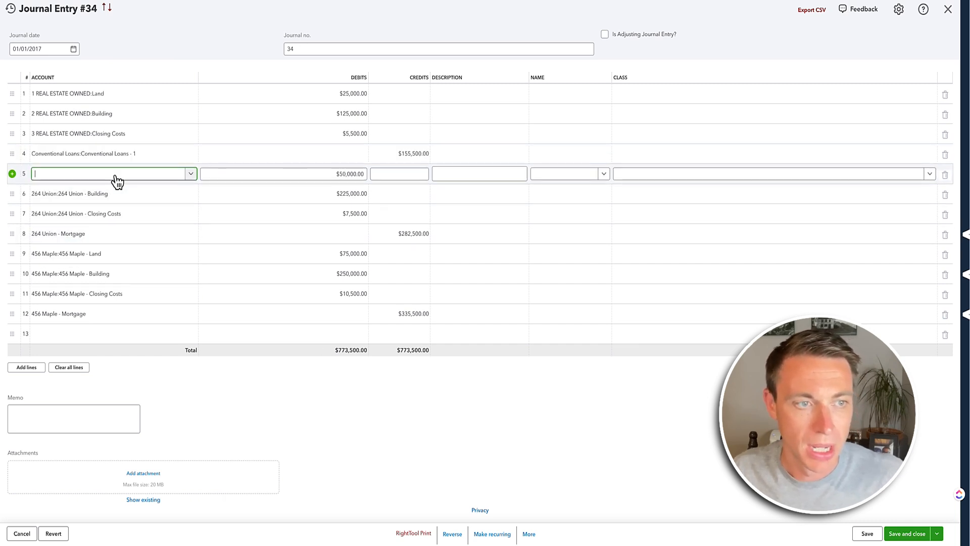
left_click_drag(108, 177, 32, 176)
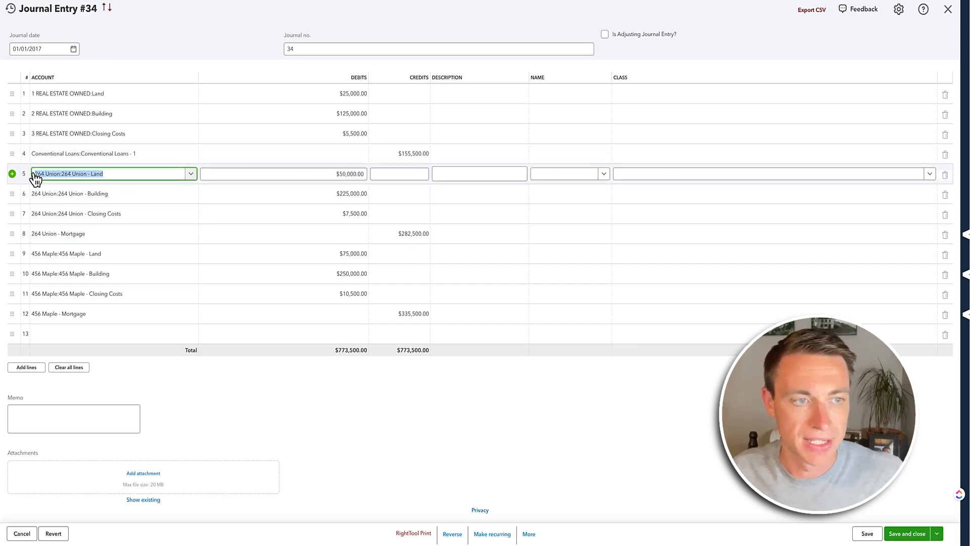
left_click(373, 396)
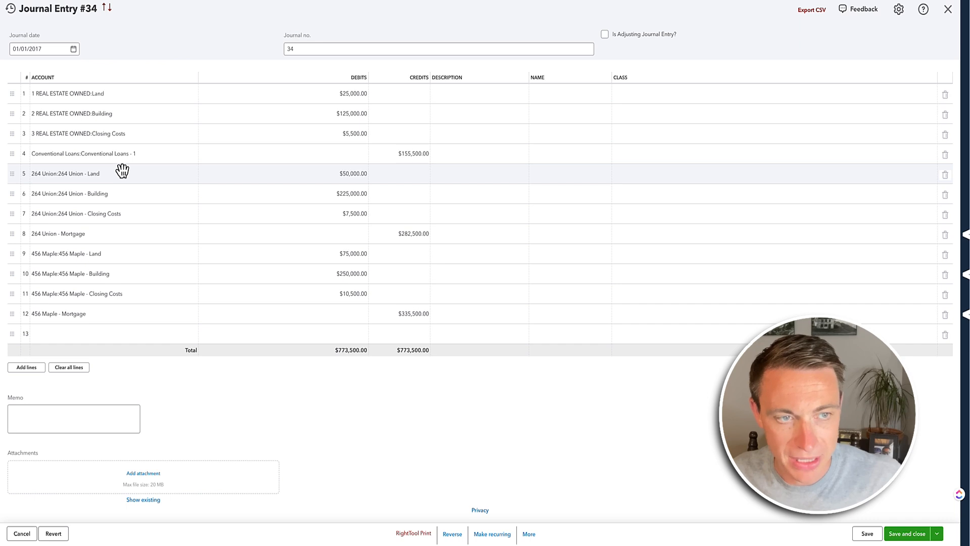
Step: Assign the class 122 Buffalo to journal lines 1 through 4
left_click(639, 95)
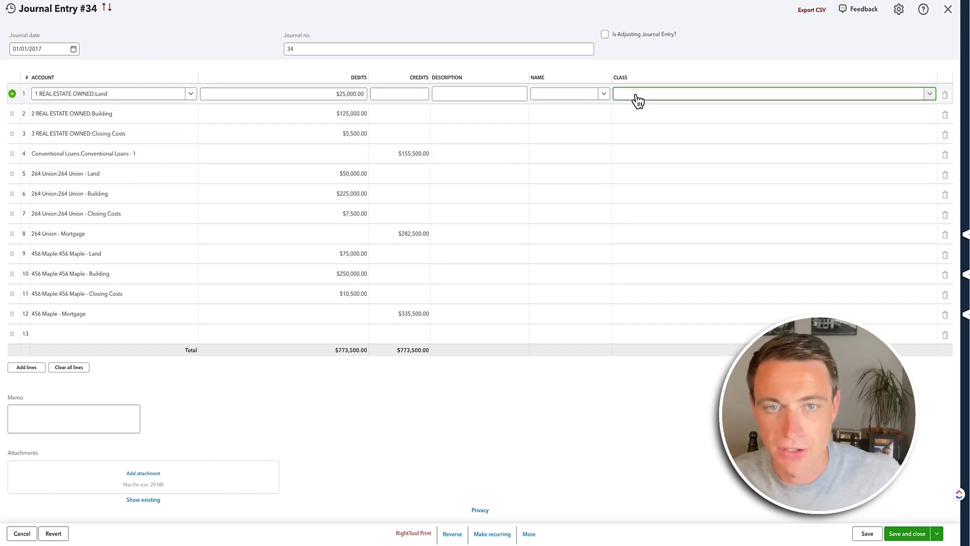
type("122")
left_click(635, 127)
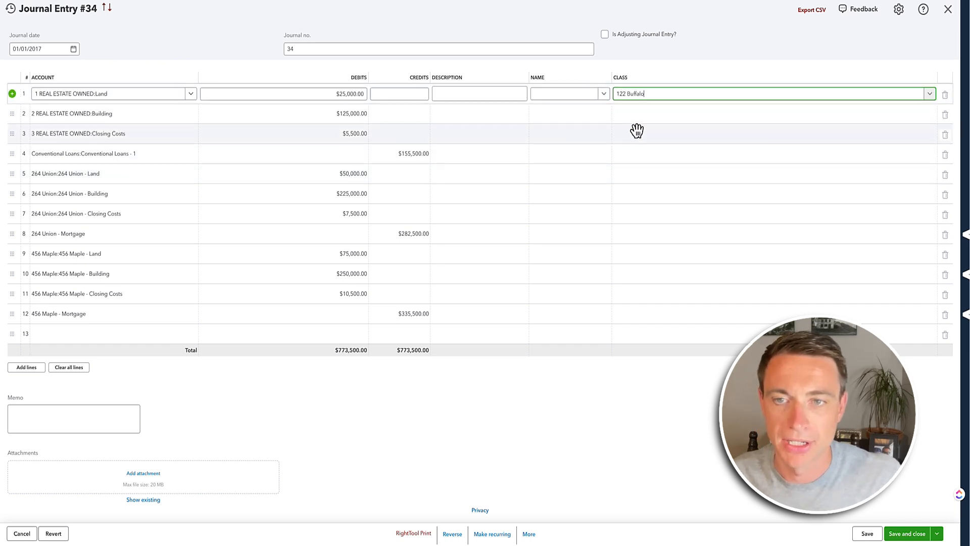
left_click(634, 115)
type("122")
left_click(632, 148)
left_click(635, 139)
type("122")
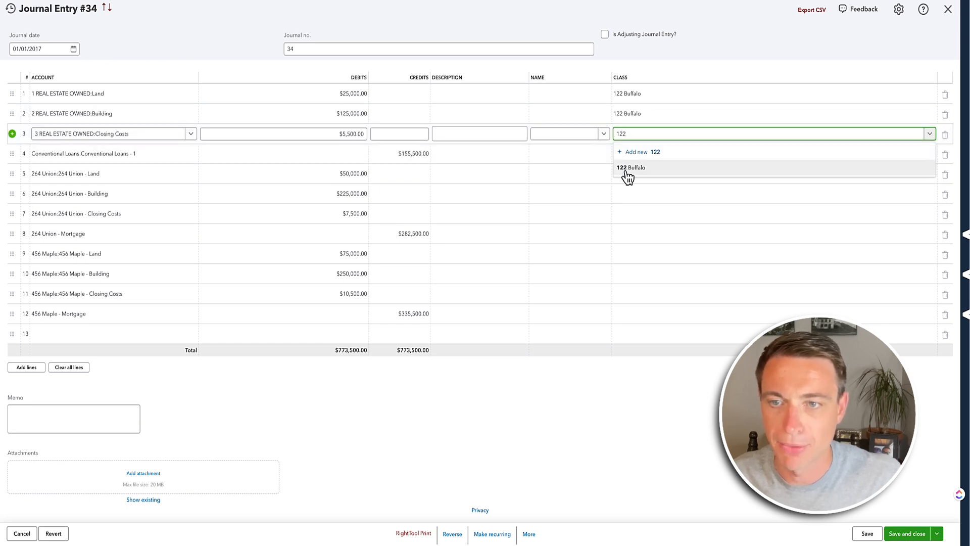
left_click(628, 166)
left_click(626, 161)
type("122 Buffalo")
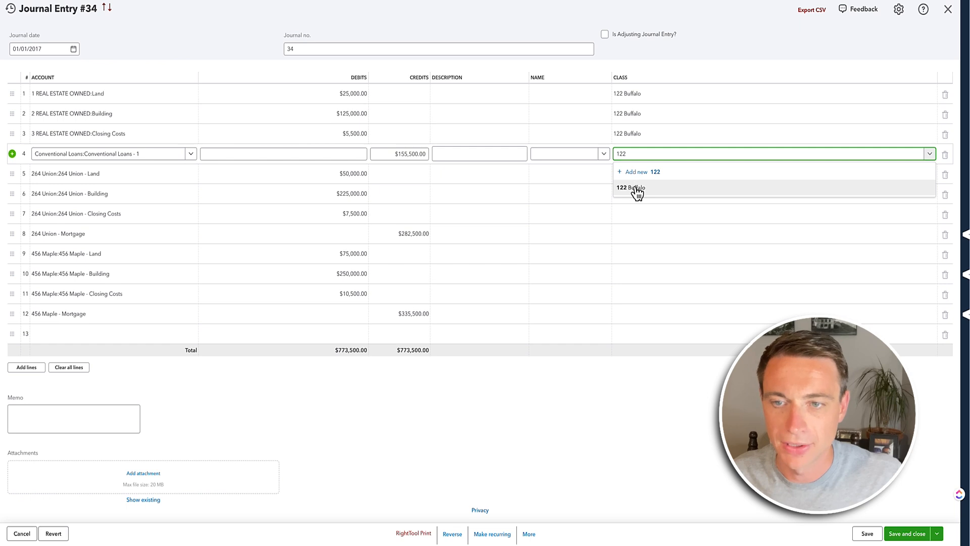
left_click(633, 192)
Step: Reassign journal line 5 from 264 Union - Land to the Land sub-account of REAL ESTATE OWNED
left_click(117, 177)
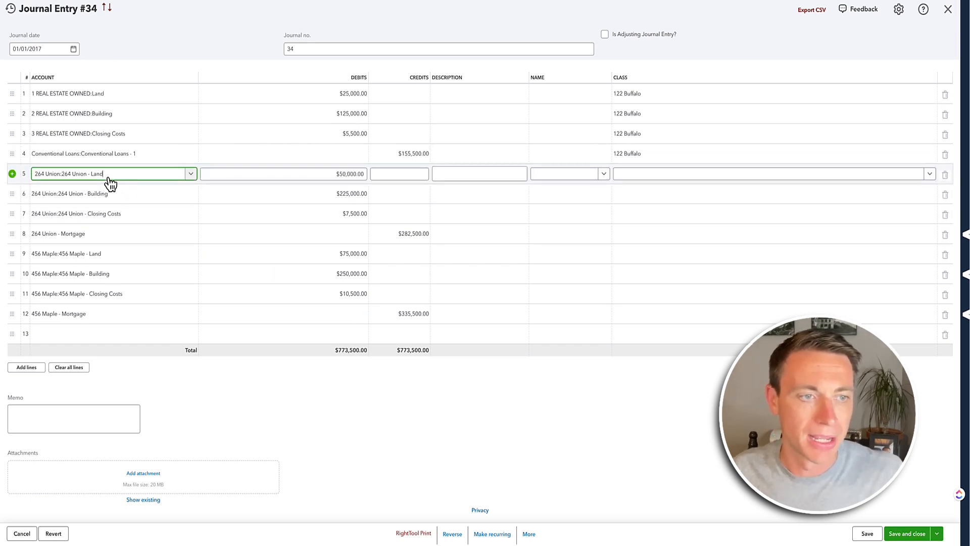
left_click(2, 170)
left_click(114, 174)
left_click(95, 177)
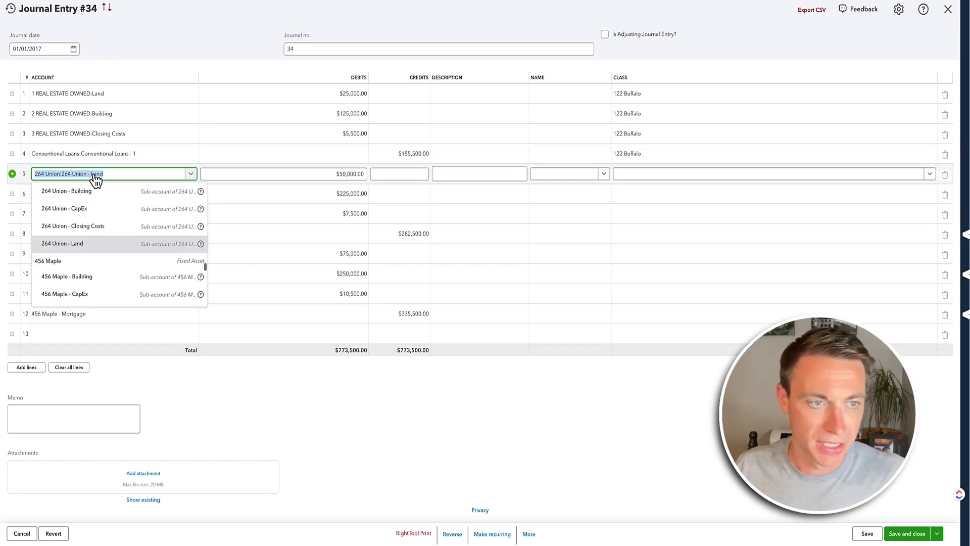
type("land")
key("Tab")
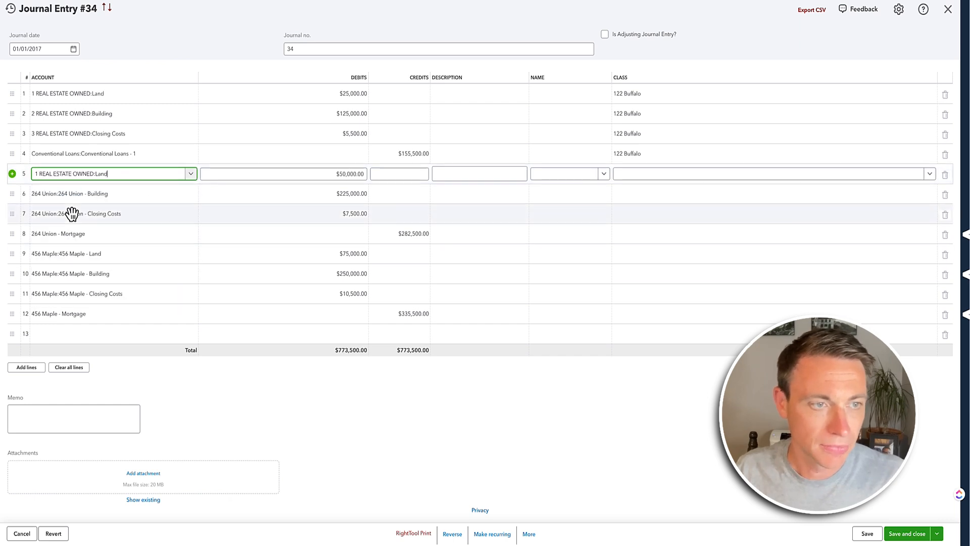
Step: Reassign journal line 6 from 264 Union - Building to the Building sub-account of REAL ESTATE OWNED
left_click(73, 200)
left_click(100, 197)
type("buil")
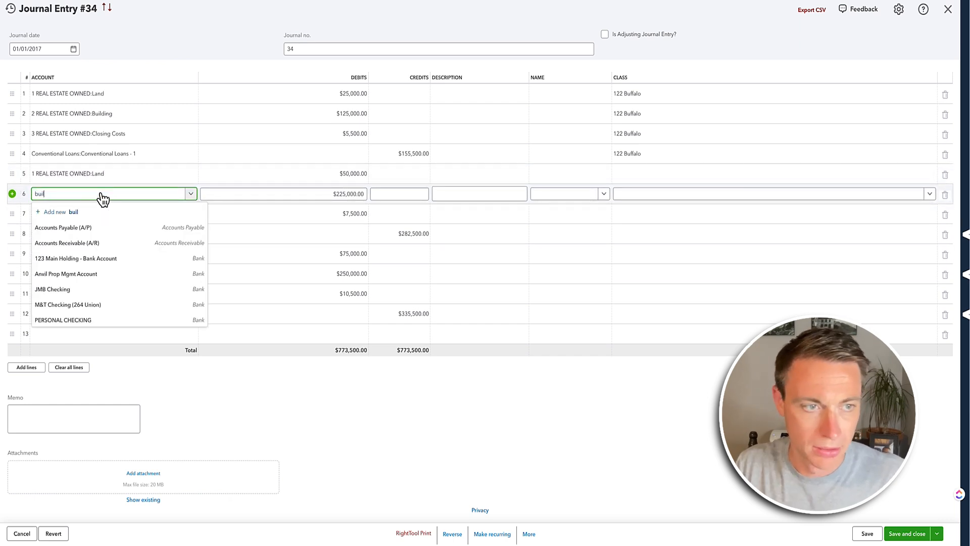
type("d")
left_click(110, 281)
Step: Reassign journal line 7 from 264 Union - Closing Costs to the Closing Costs sub-account of REAL ESTATE OWNED
left_click(97, 217)
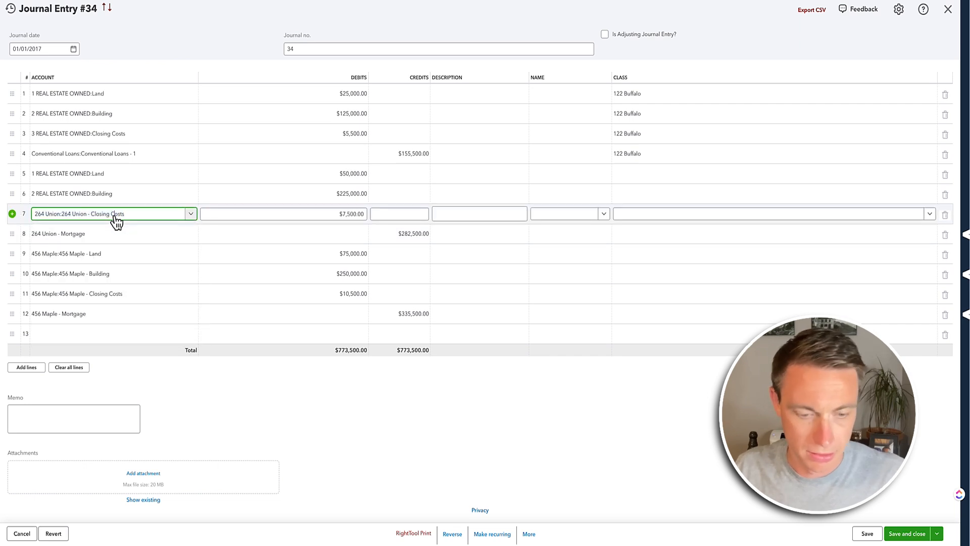
left_click_drag(101, 219, 48, 212)
type("closin")
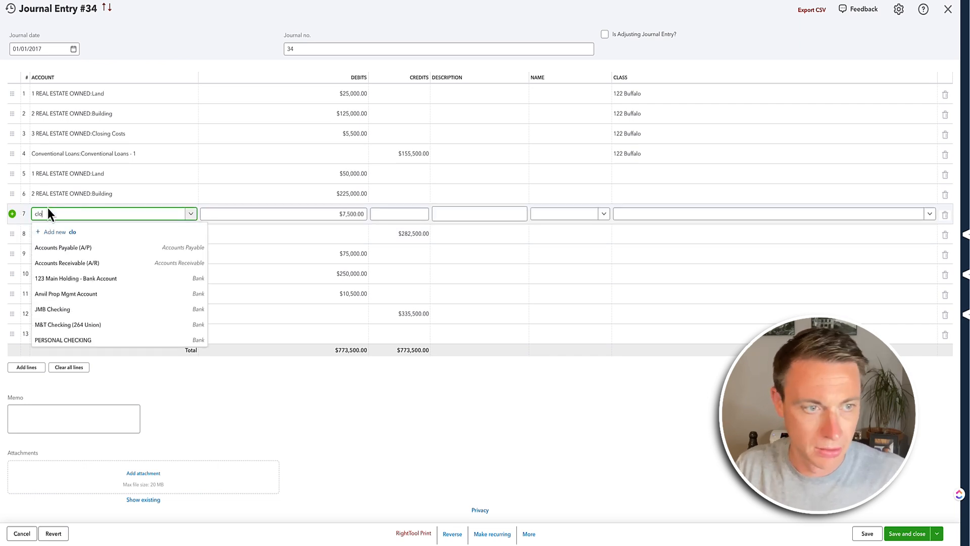
left_click(80, 300)
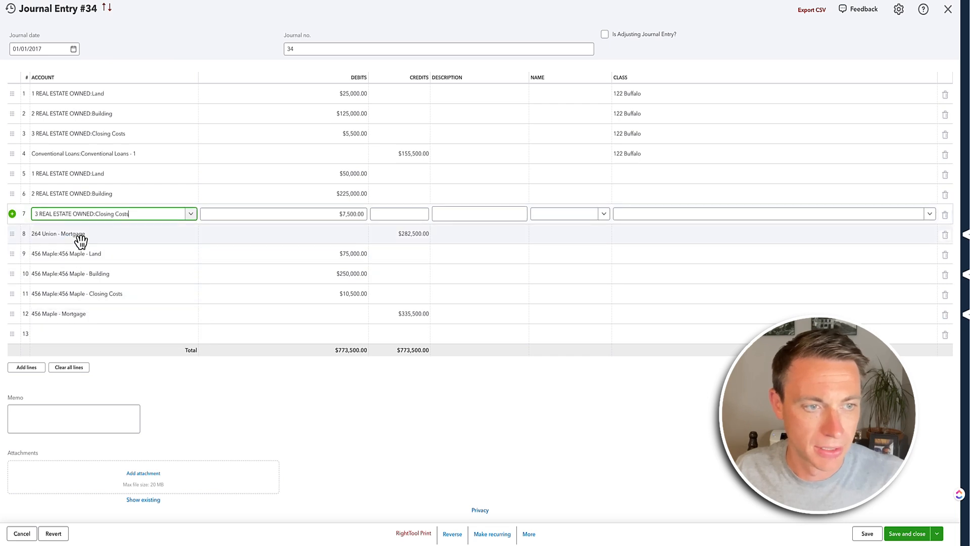
Step: Reassign the 264 Union mortgage credit on line 8 to the Conventional Loans - 1 account
left_click(80, 240)
type("con")
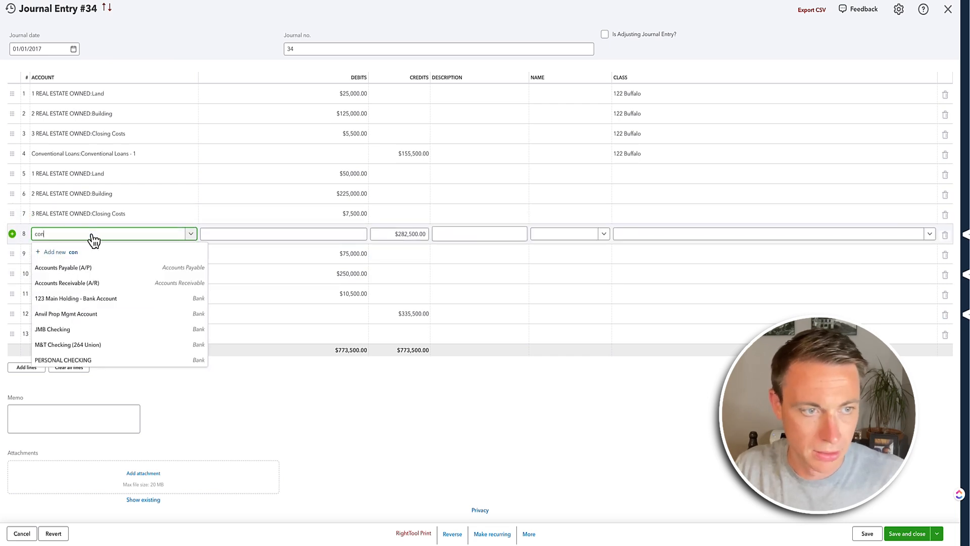
type("vention")
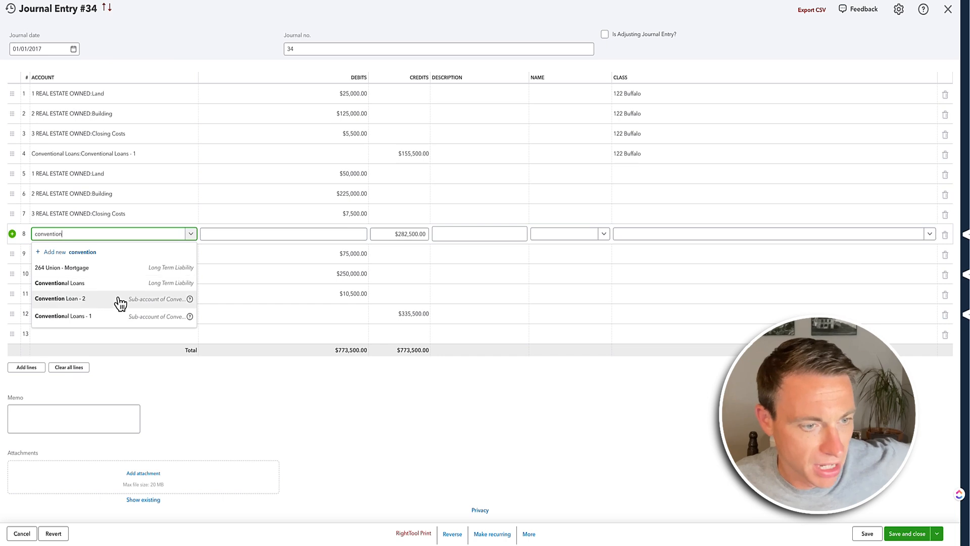
left_click(114, 316)
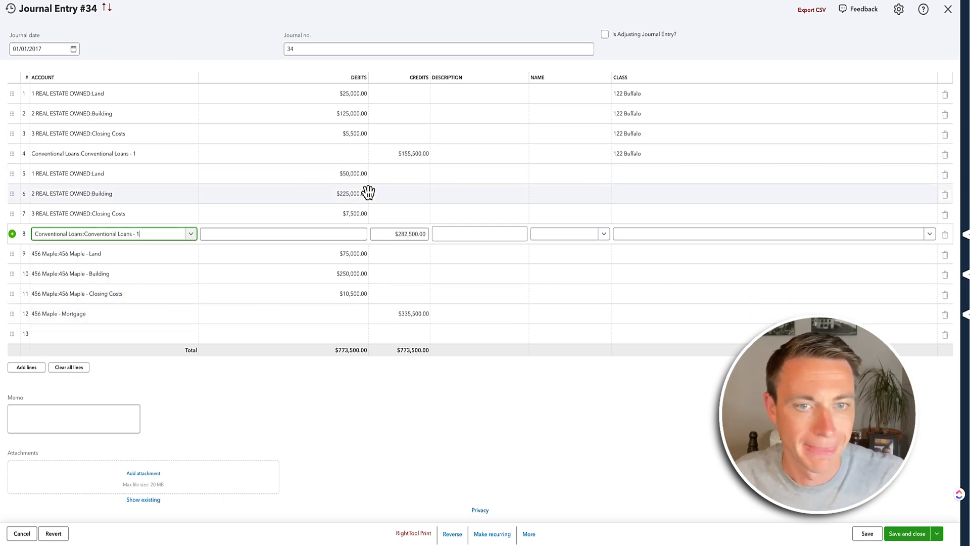
Step: Assign the class 264 Union to journal lines 5 through 8
left_click(627, 172)
type("264")
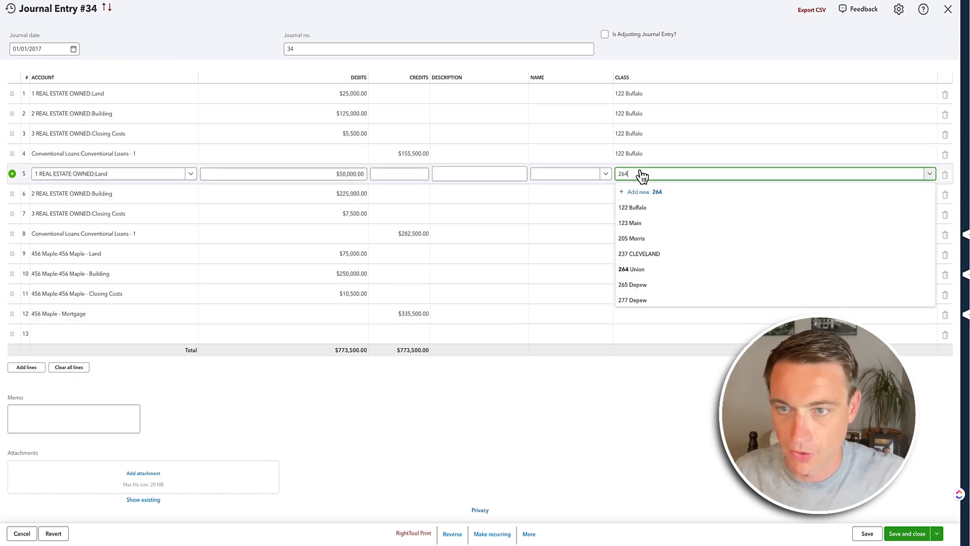
left_click(647, 205)
left_click(648, 204)
type("264")
left_click(646, 225)
left_click(645, 222)
type("264")
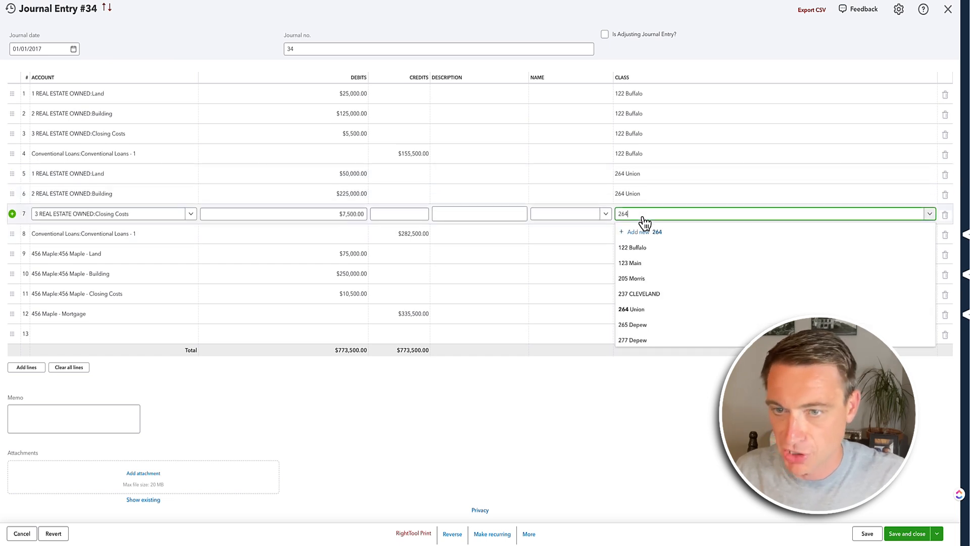
left_click(643, 243)
left_click(641, 243)
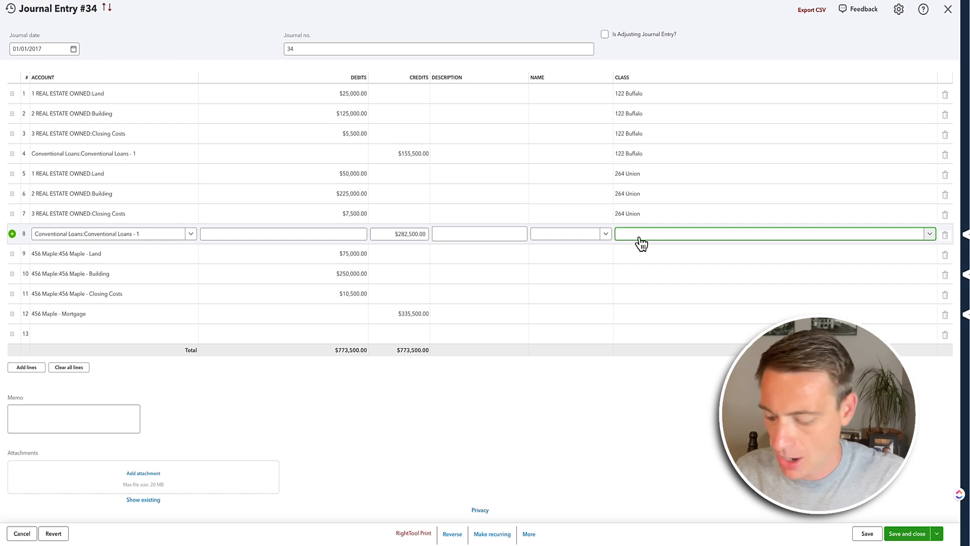
type("264")
left_click(645, 269)
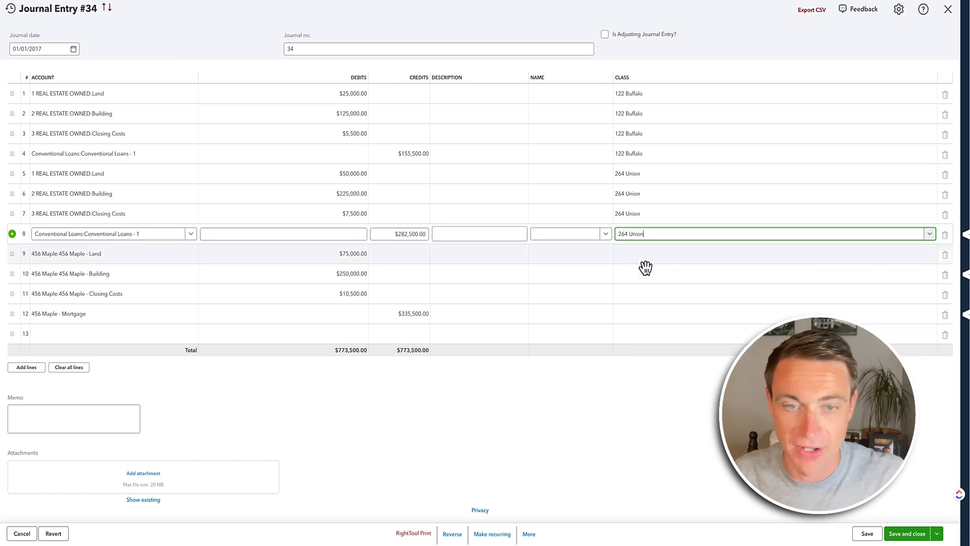
Step: Reassign journal line 9 from 456 Maple - Land to the Land sub-account of REAL ESTATE OWNED
left_click(121, 262)
left_click_drag(115, 261, 23, 253)
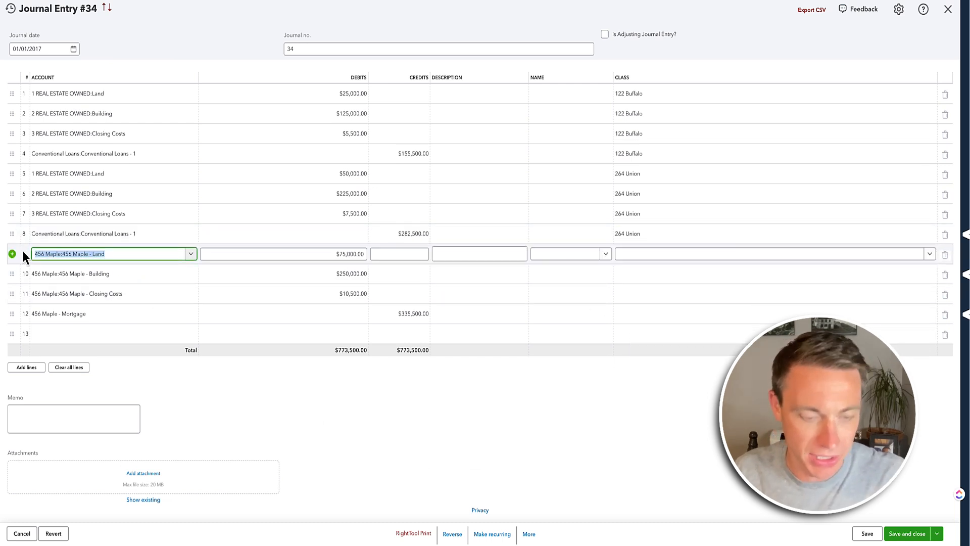
type("land")
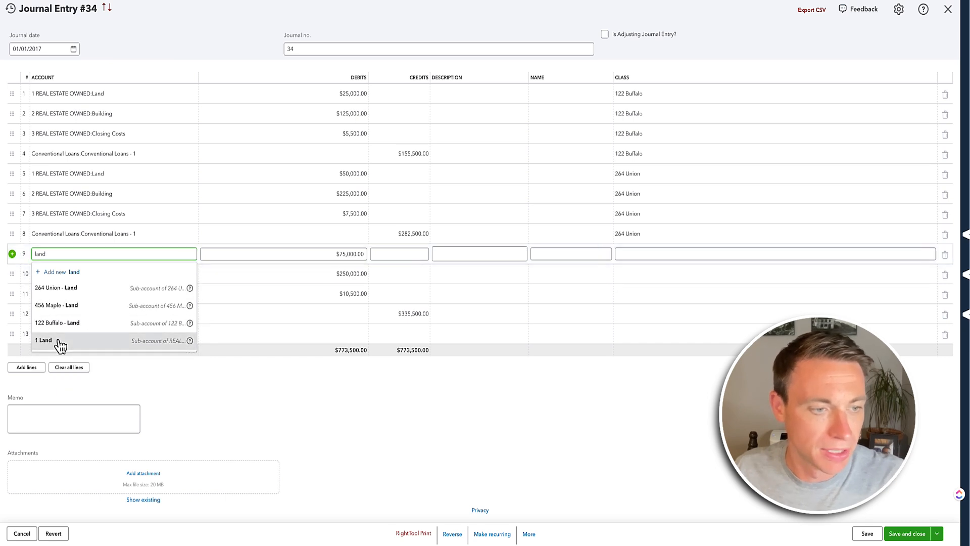
left_click(59, 345)
Step: Reassign 456 Maple's lines 10 and 11 to REAL ESTATE OWNED Building and Closing Costs, and line 12 to Conventional Loans - 1
left_click(126, 276)
left_click_drag(126, 276, 17, 273)
type("bu")
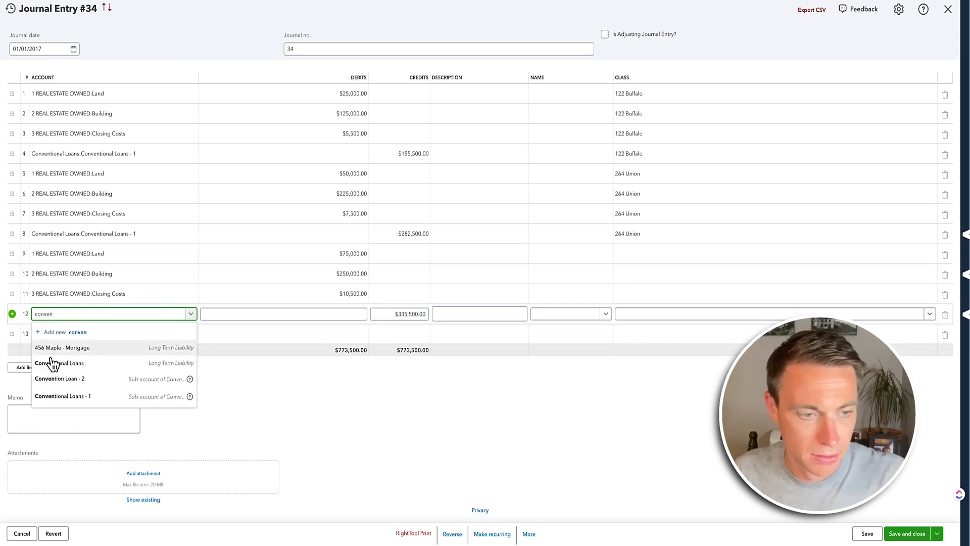
left_click(65, 396)
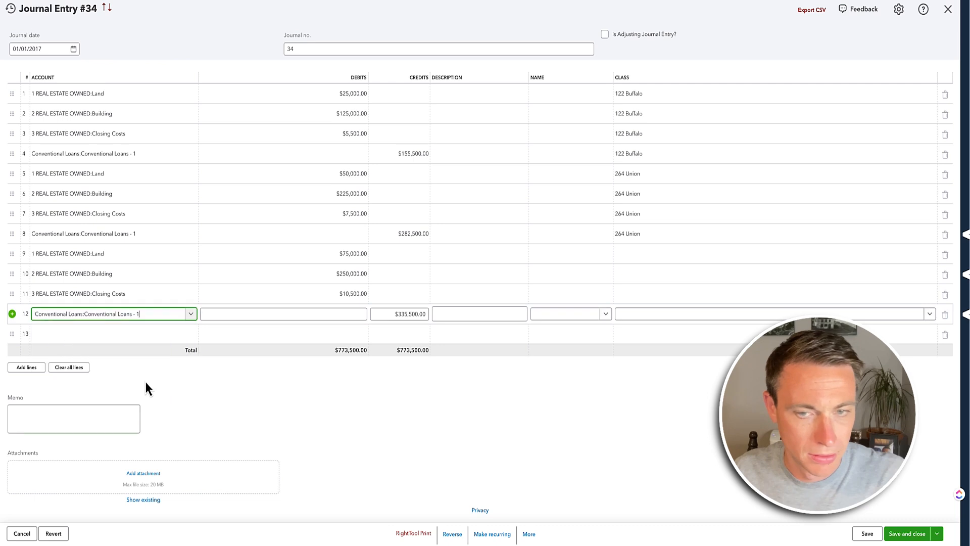
Step: Assign the class 456 Maple to journal lines 9 through 12, then save and close the journal entry
left_click(676, 259)
type("456")
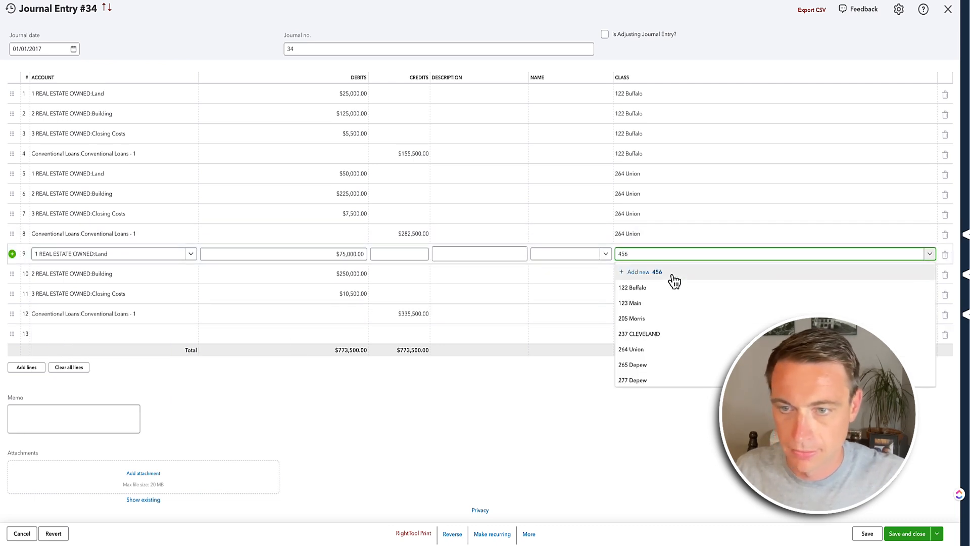
left_click(667, 287)
left_click(655, 274)
type("456")
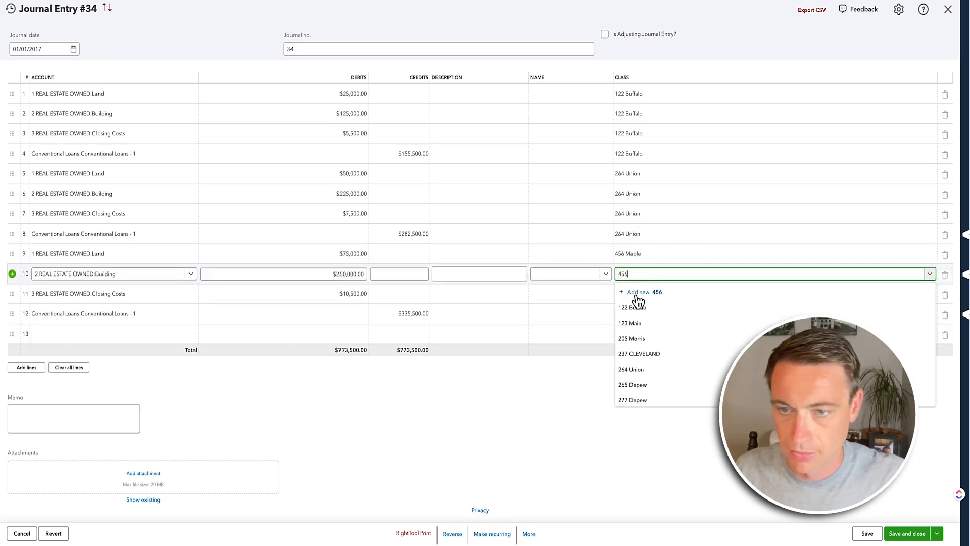
left_click(632, 308)
left_click(635, 295)
type("456")
left_click(631, 328)
left_click(651, 318)
type("456")
left_click(640, 347)
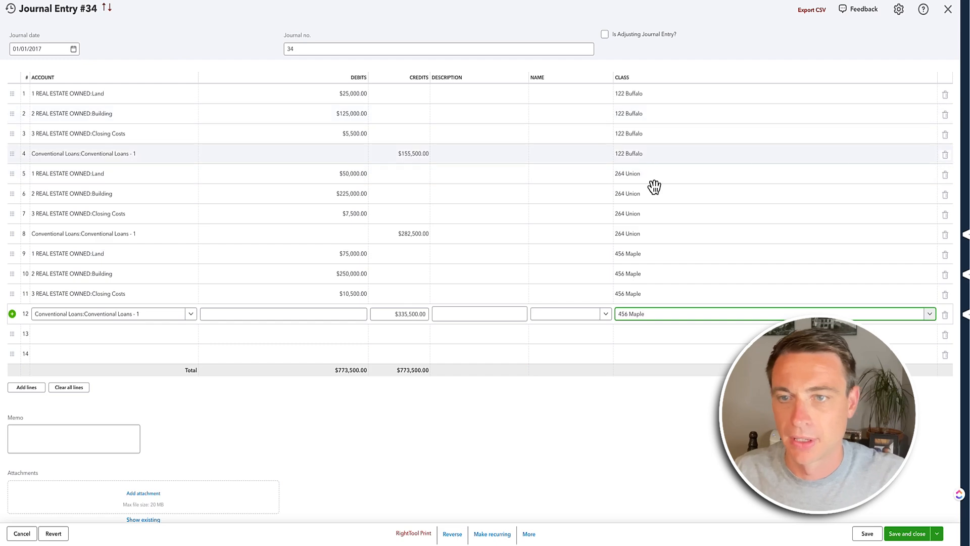
left_click(907, 535)
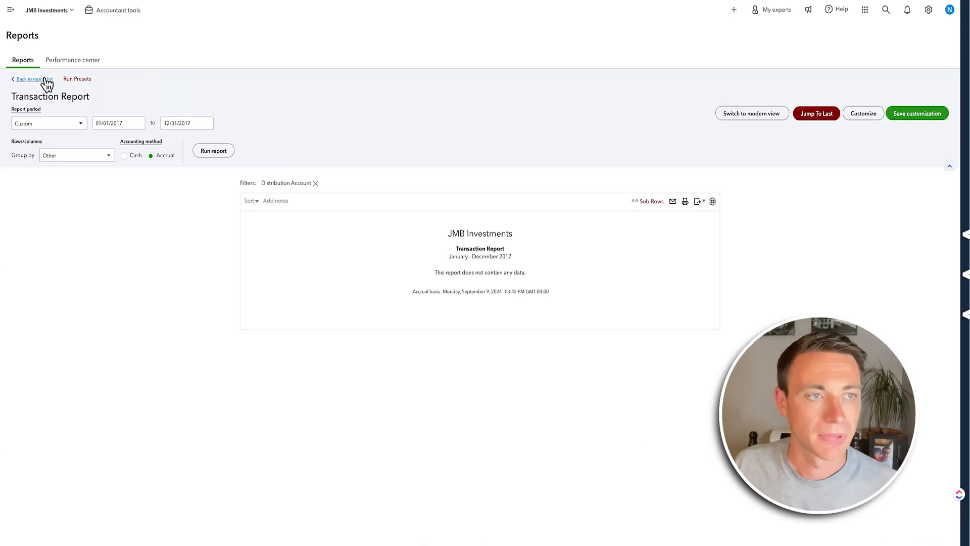
Step: Return to the 2017 balance sheet and rerun it with columns displayed by Classes
left_click(46, 83)
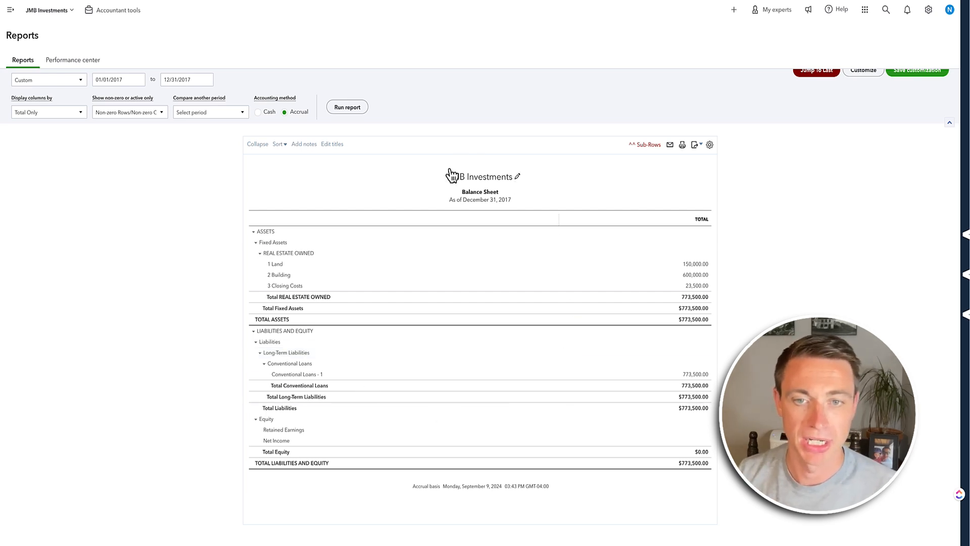
left_click(35, 116)
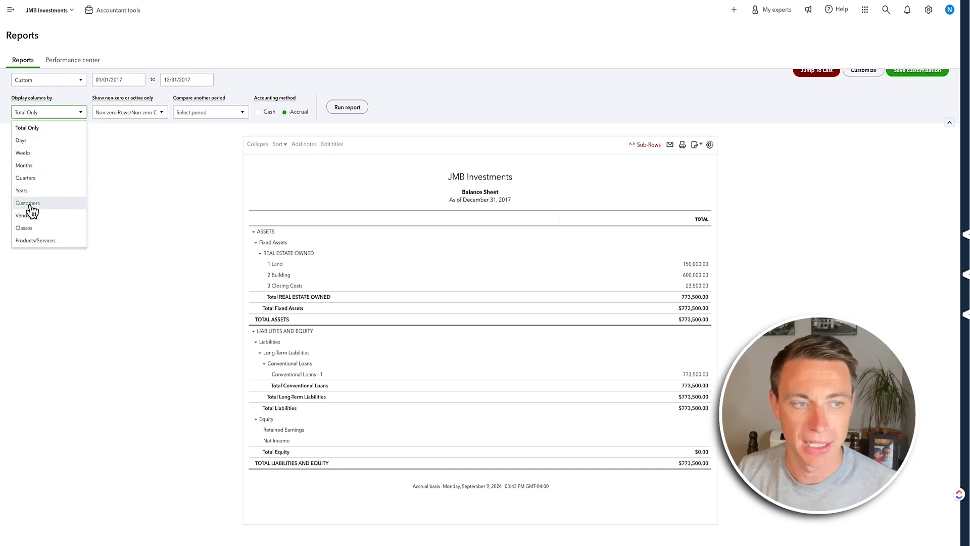
left_click(29, 228)
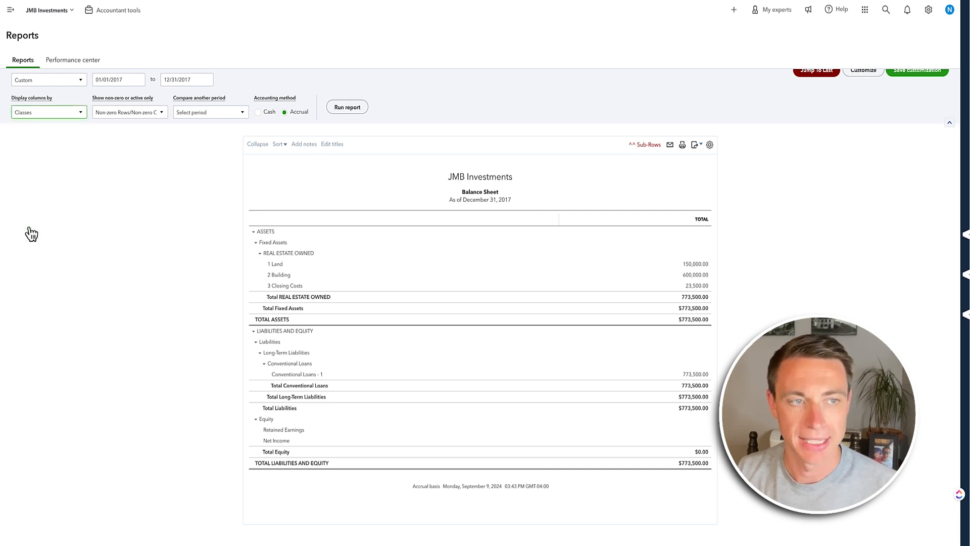
left_click(346, 107)
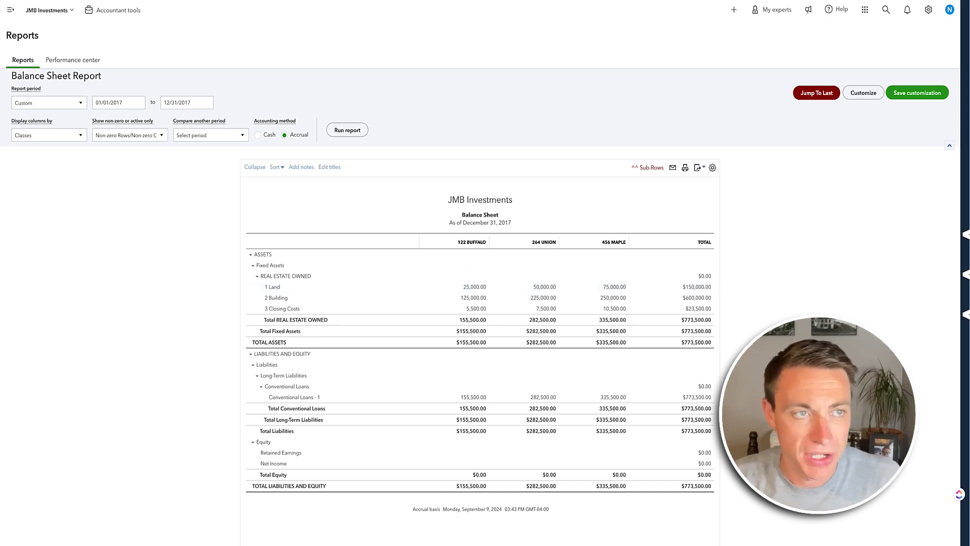
Step: Open the custom report Profit and Loss - BY CLASS and examine its class columns
left_click(10, 10)
mouse_move(56, 257)
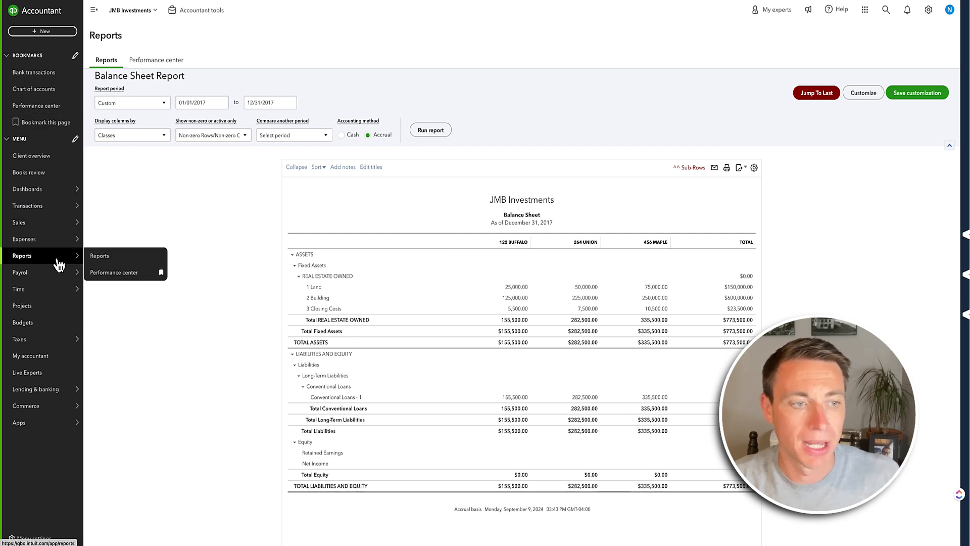
left_click(119, 256)
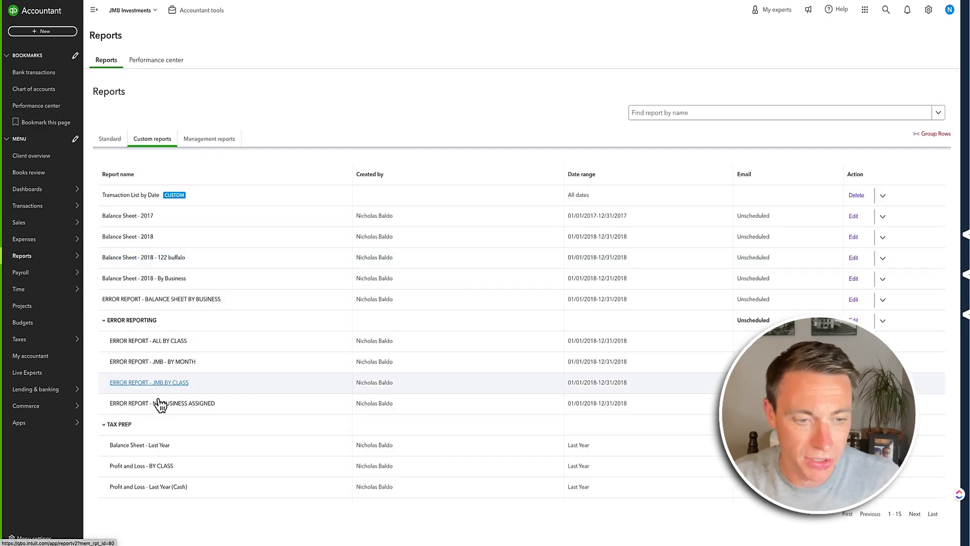
left_click(151, 468)
left_click_drag(356, 158, 614, 172)
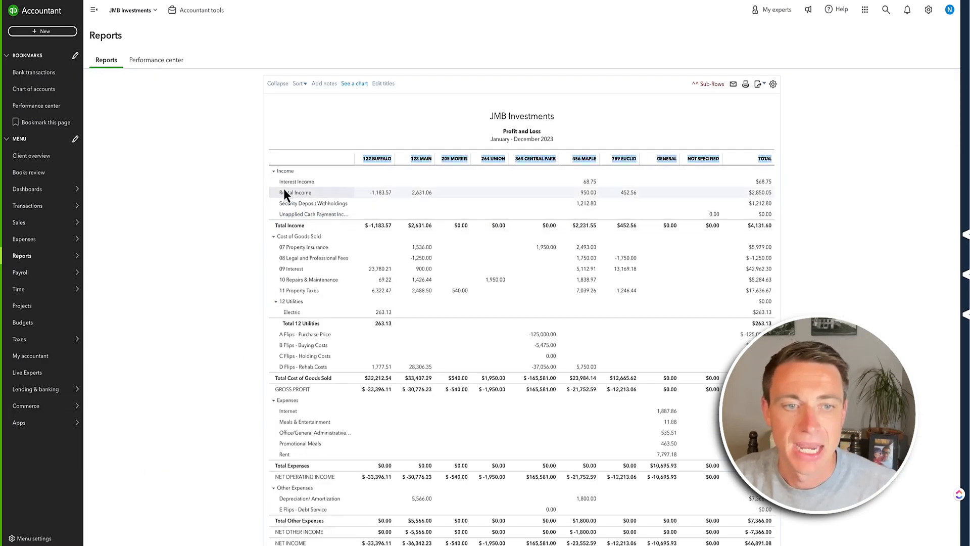